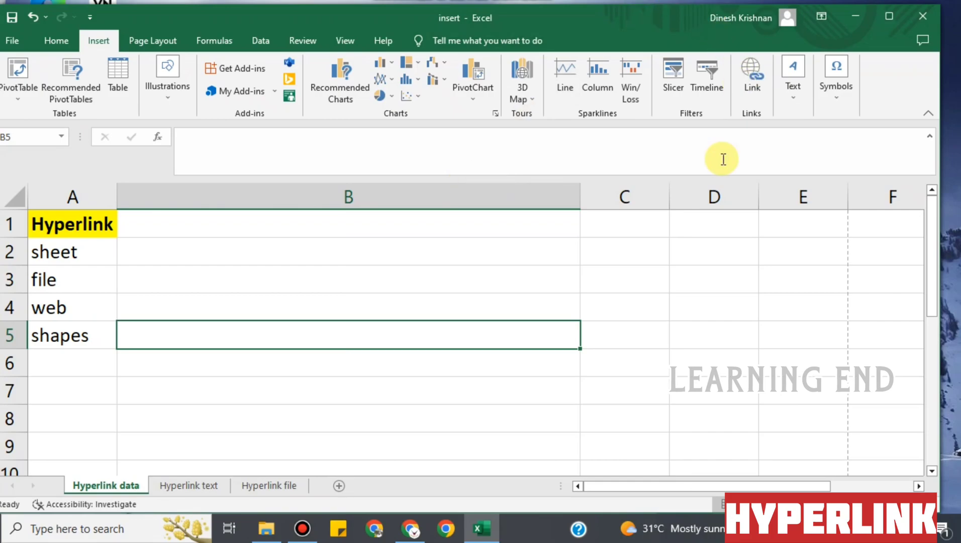
Review the employee table on the Hyperlink text sheet, then select B2 on Hyperlink data
left_click(76, 249)
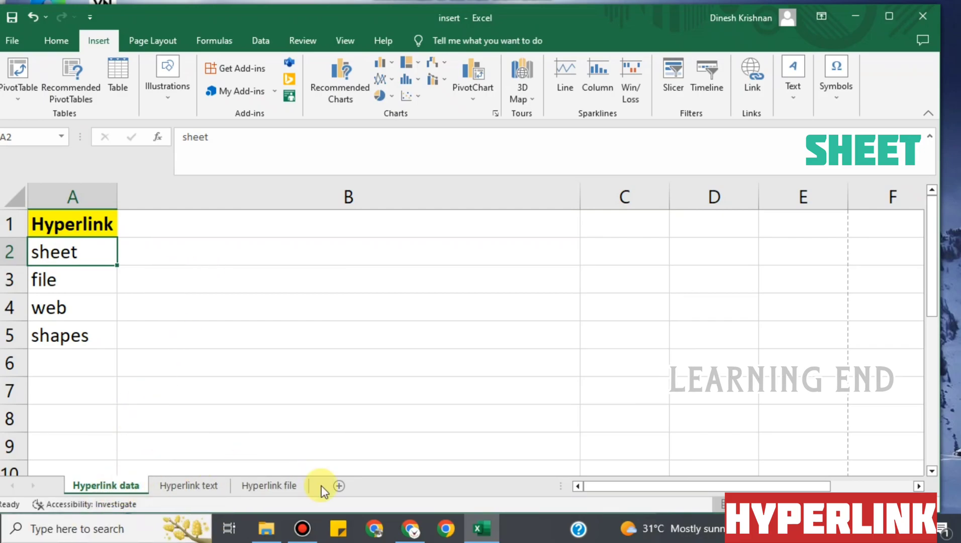
left_click(185, 484)
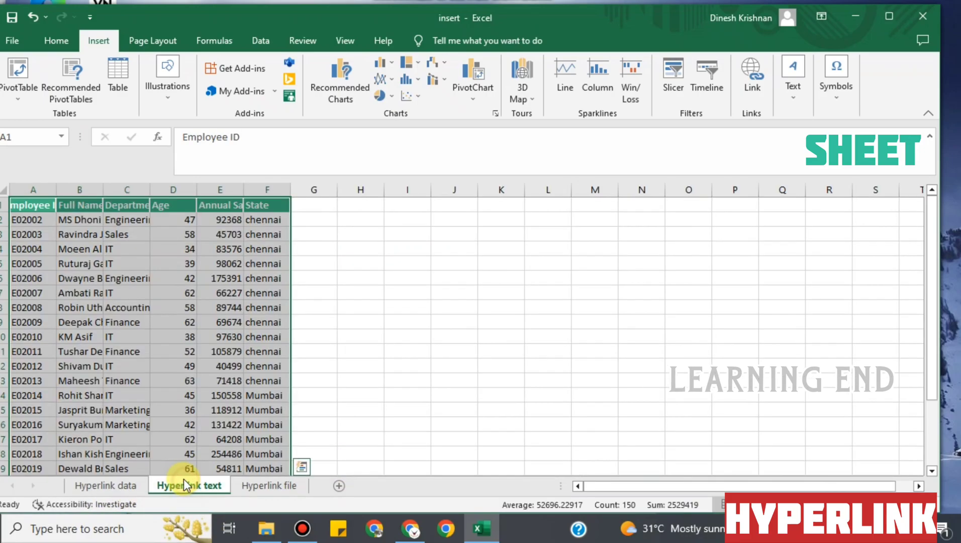
left_click(123, 484)
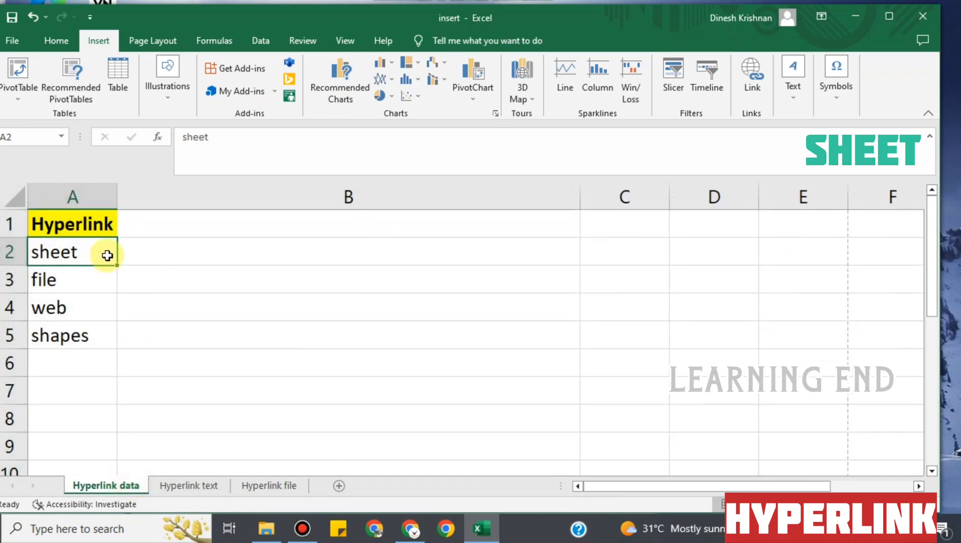
left_click(156, 253)
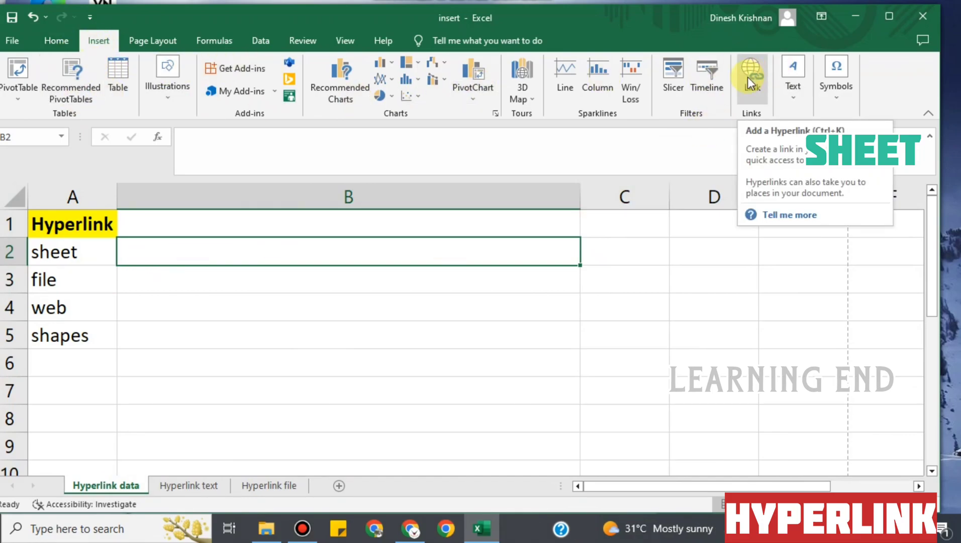
right_click(333, 248)
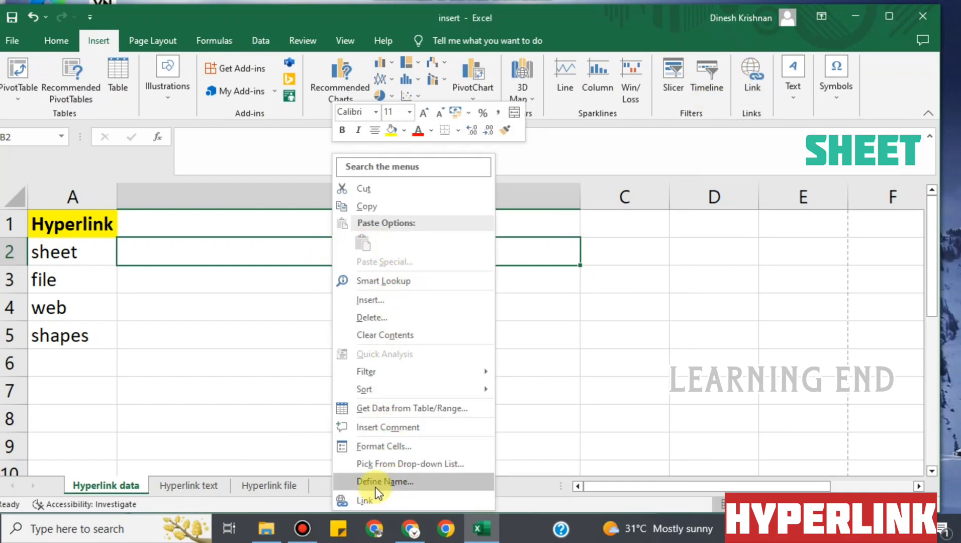
left_click(271, 356)
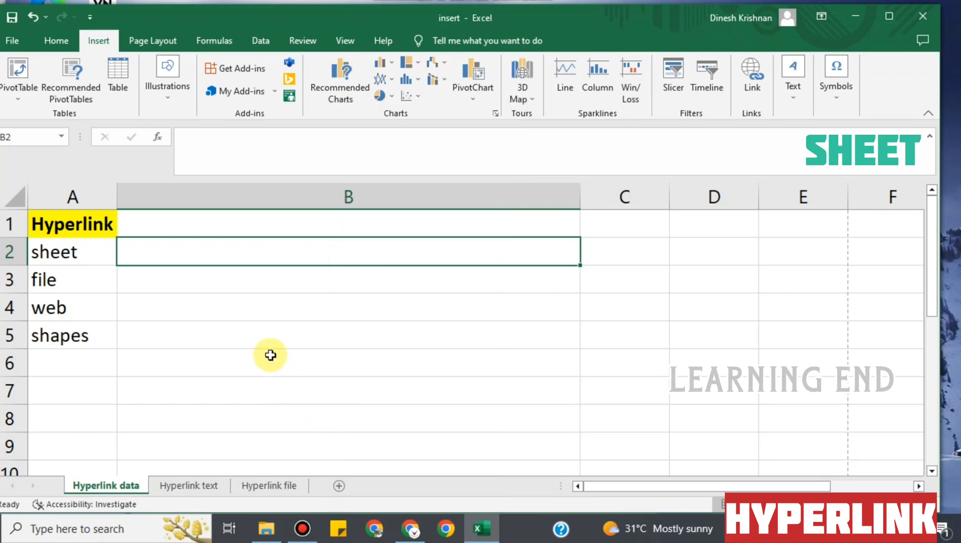
Insert a Place in This Document hyperlink in B2 targeting 'Hyperlink text'!B6
key("ctrl+k")
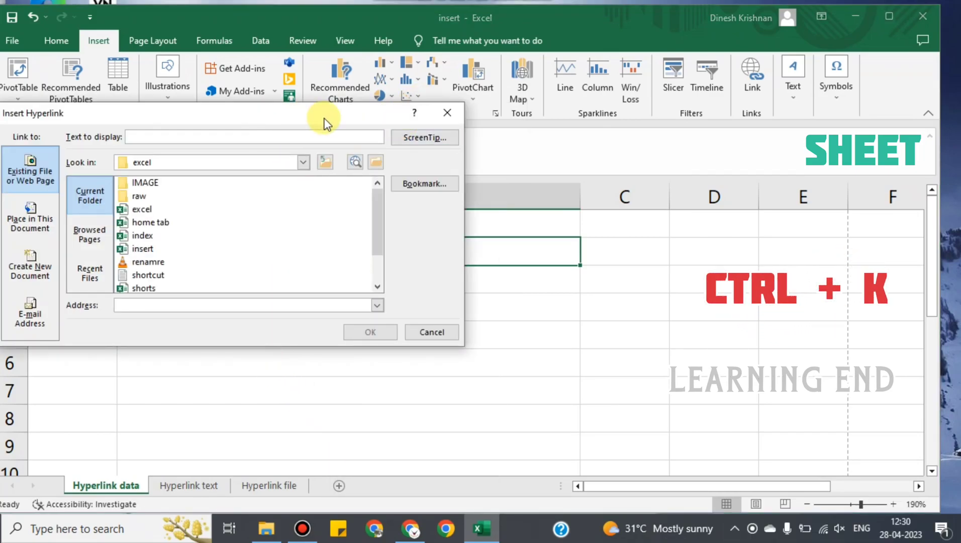
left_click(36, 217)
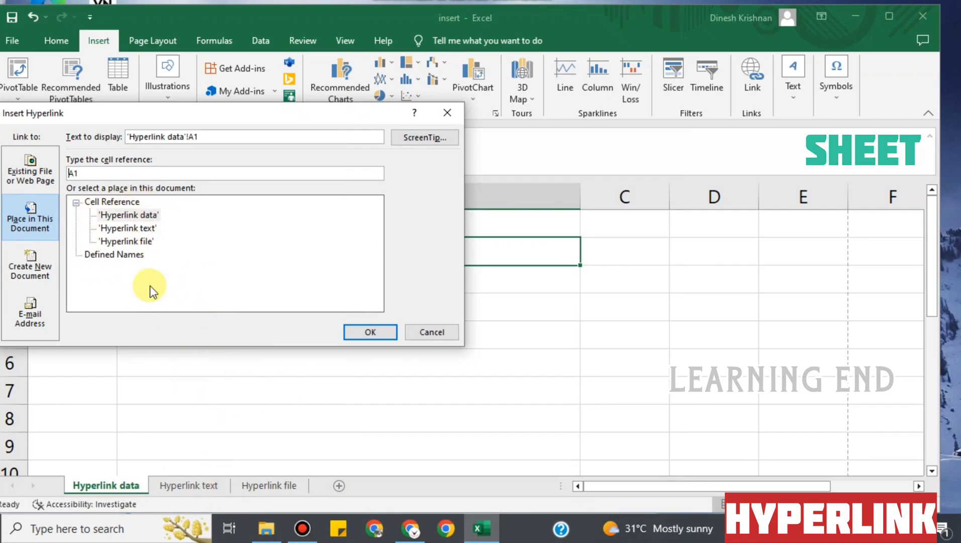
left_click(137, 243)
left_click(131, 229)
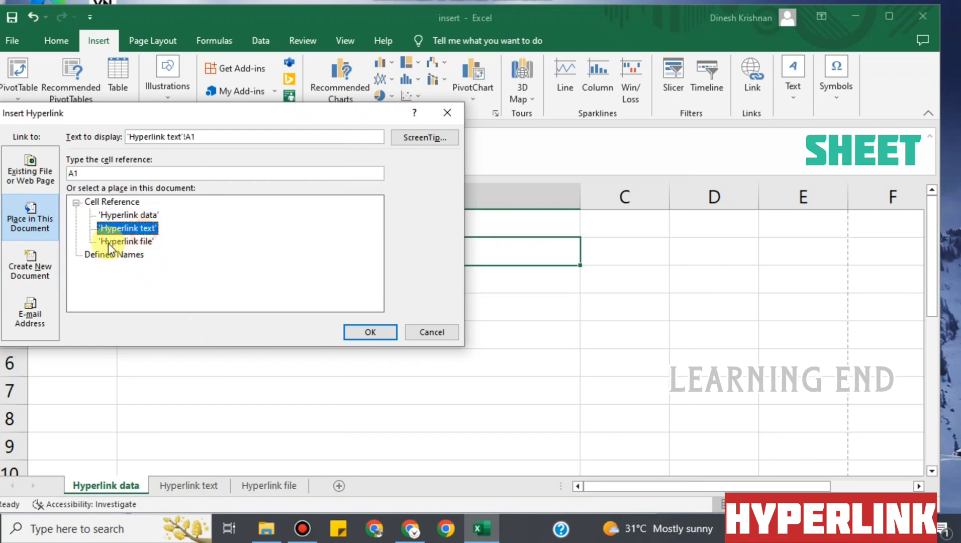
left_click(78, 173)
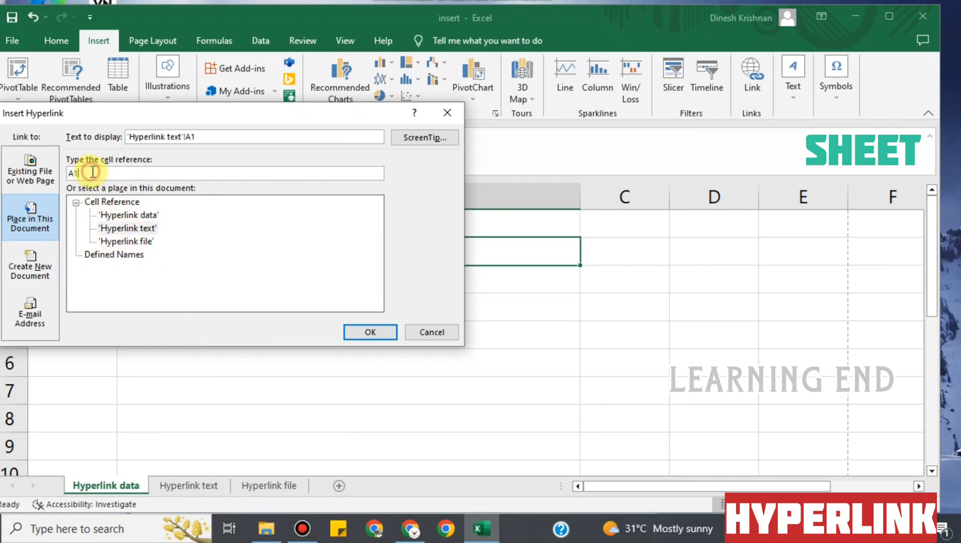
type("b6")
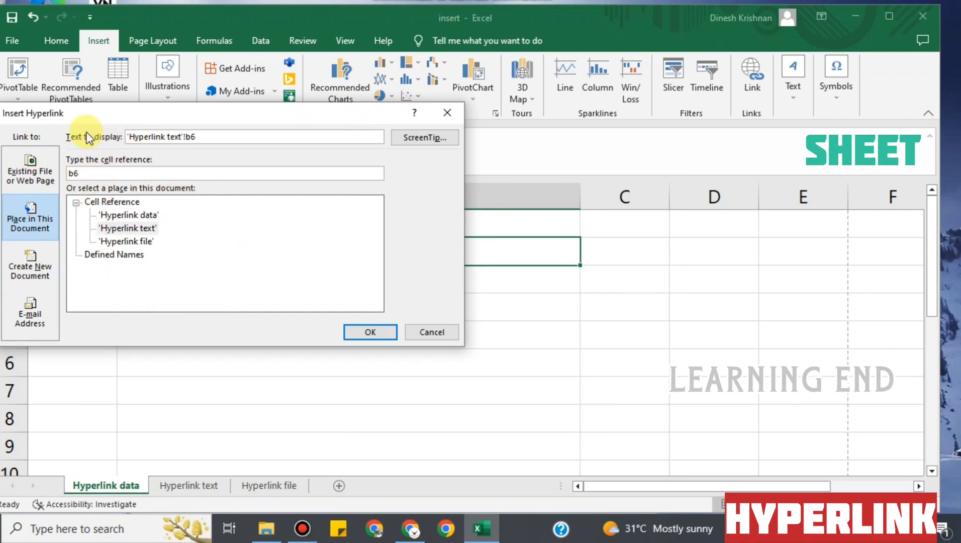
left_click_drag(223, 115, 285, 266)
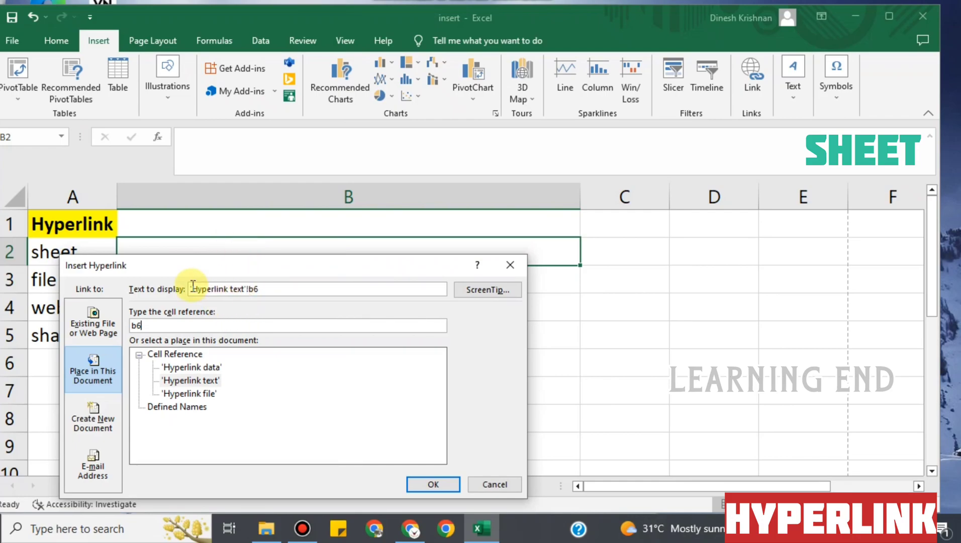
left_click_drag(307, 271, 295, 200)
left_click(422, 411)
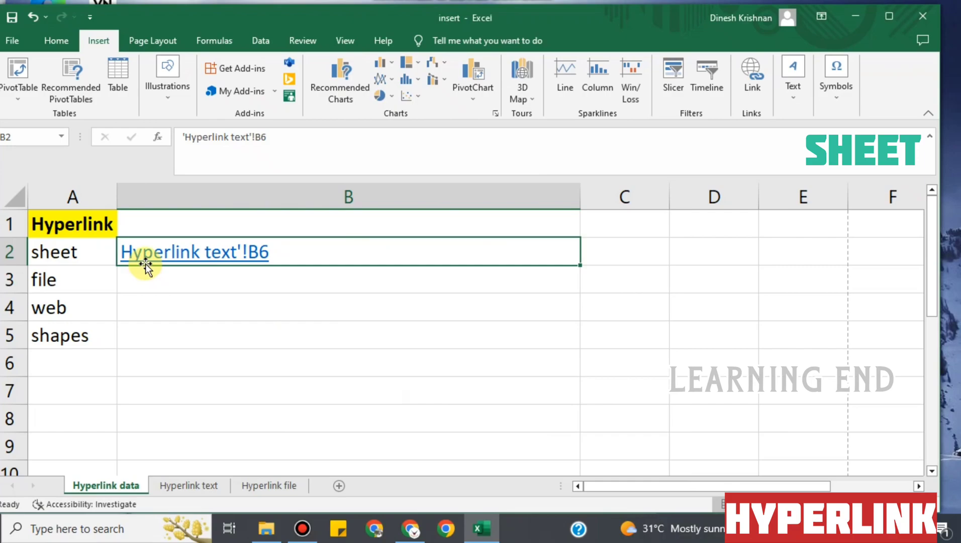
Edit the B2 hyperlink to display 'file sheet' with the ScreenTip 'file'
right_click(241, 252)
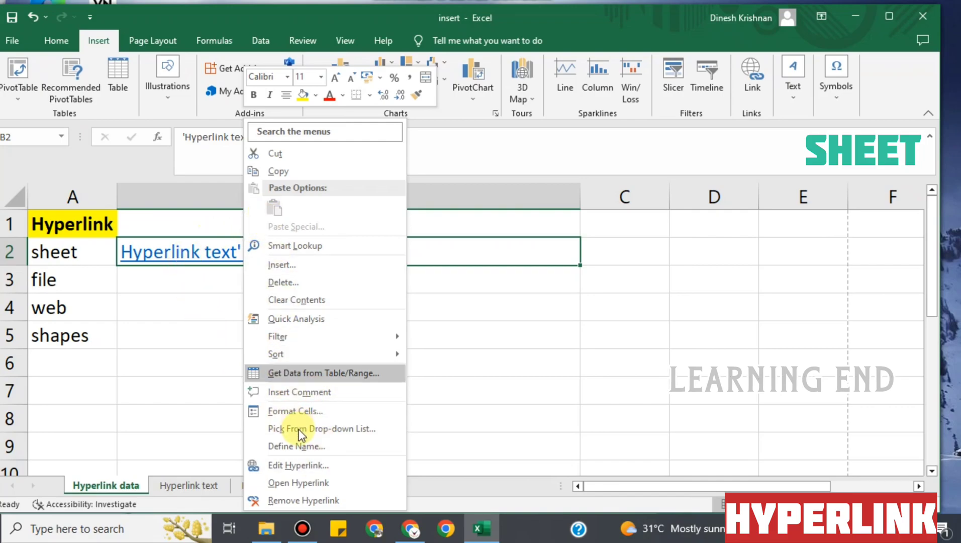
left_click(301, 465)
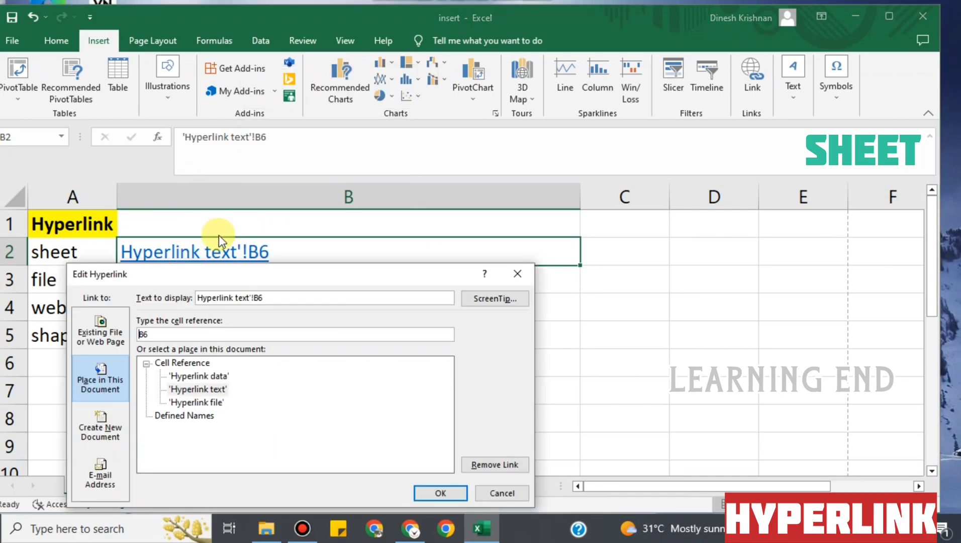
left_click_drag(236, 297, 268, 299)
left_click_drag(199, 285, 169, 283)
type("file sheet")
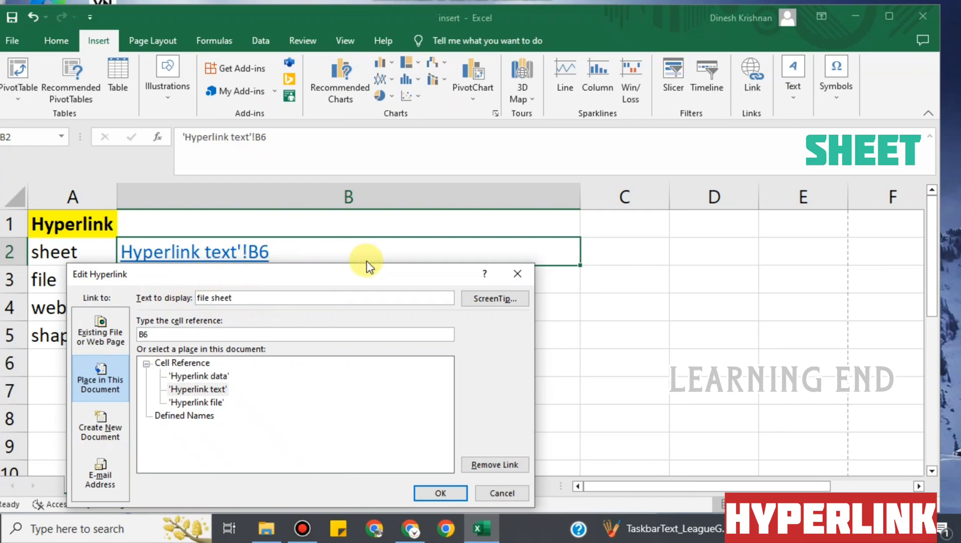
left_click(494, 299)
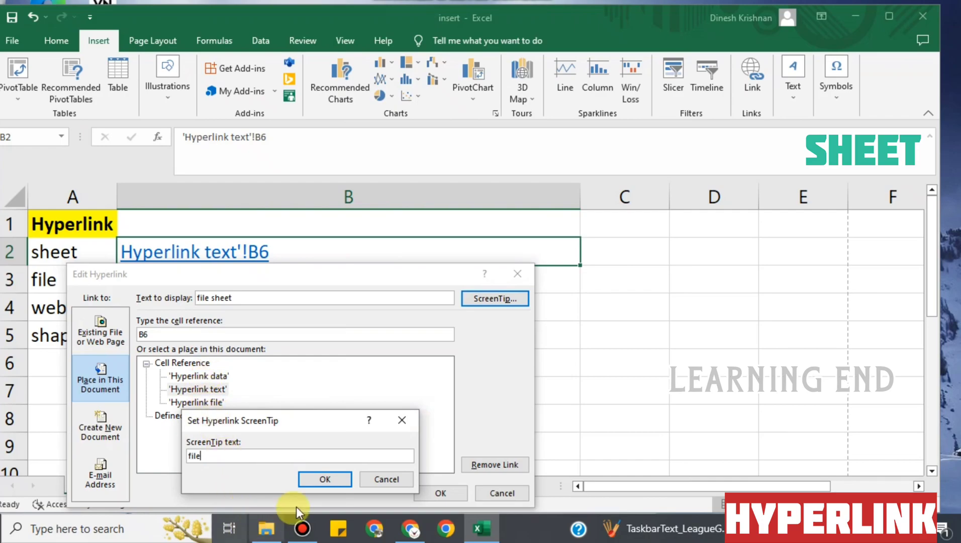
left_click(336, 481)
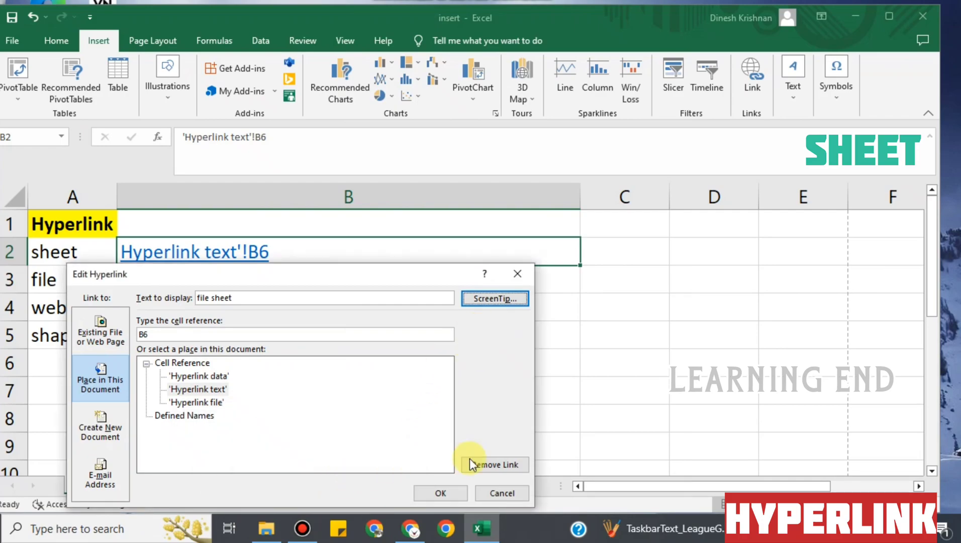
left_click(440, 493)
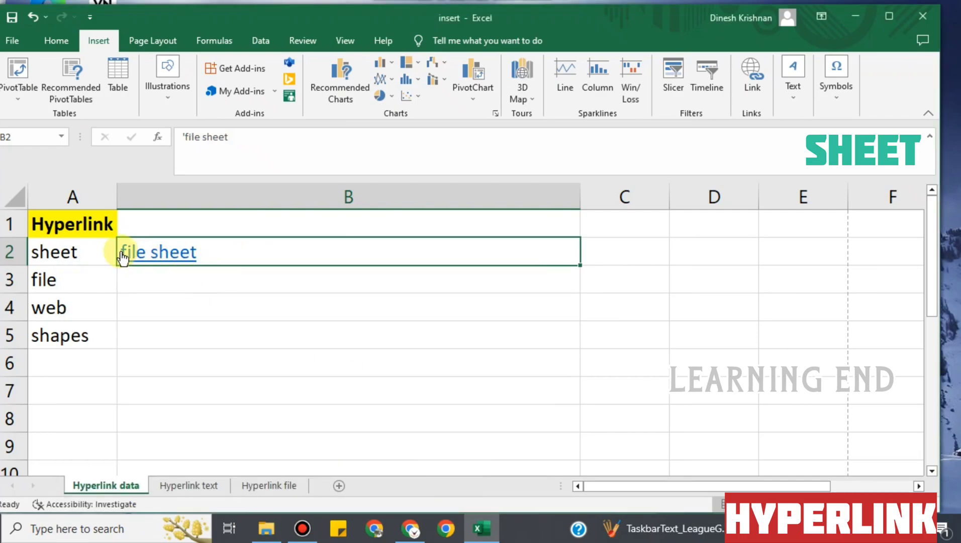
left_click(293, 357)
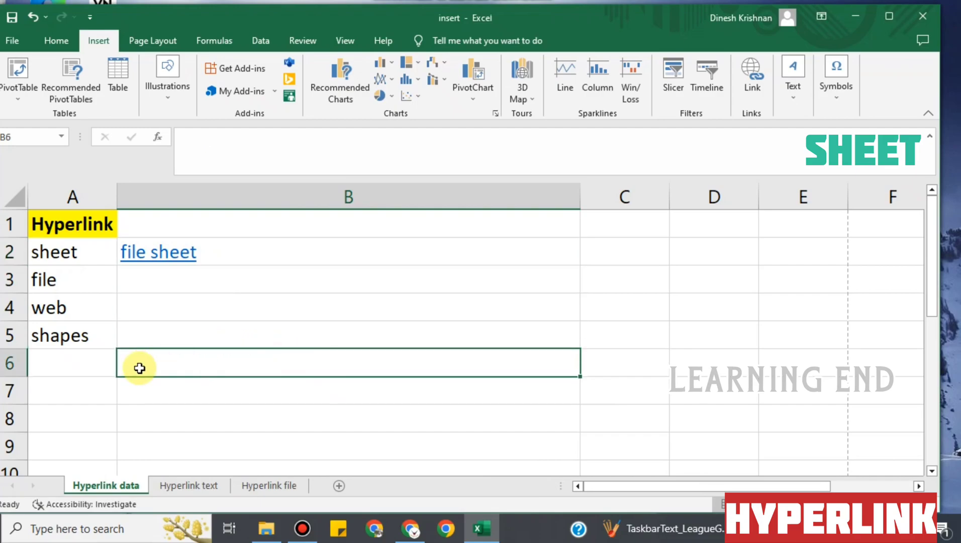
Follow the 'file sheet' link and enter the heading 'home' in G1 of Hyperlink text
mouse_move(165, 254)
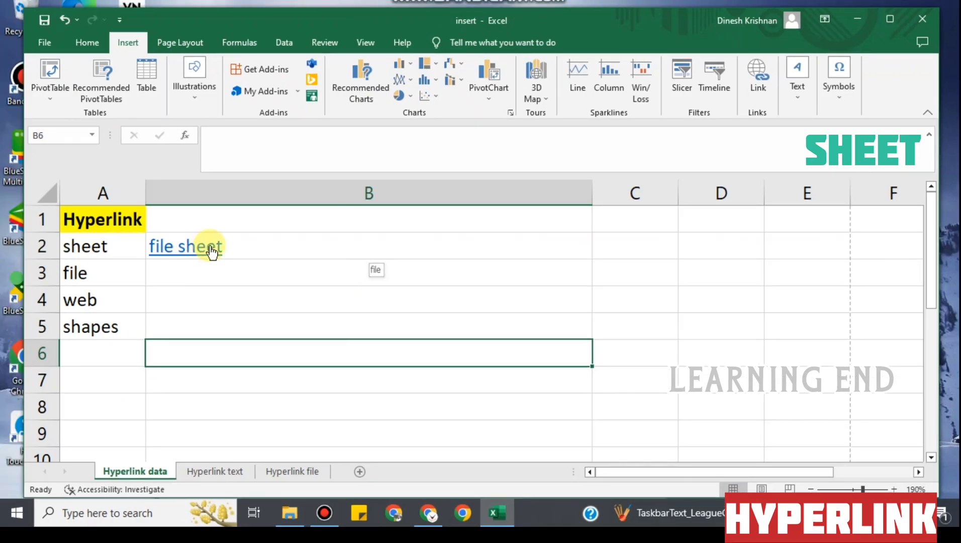
left_click(185, 254)
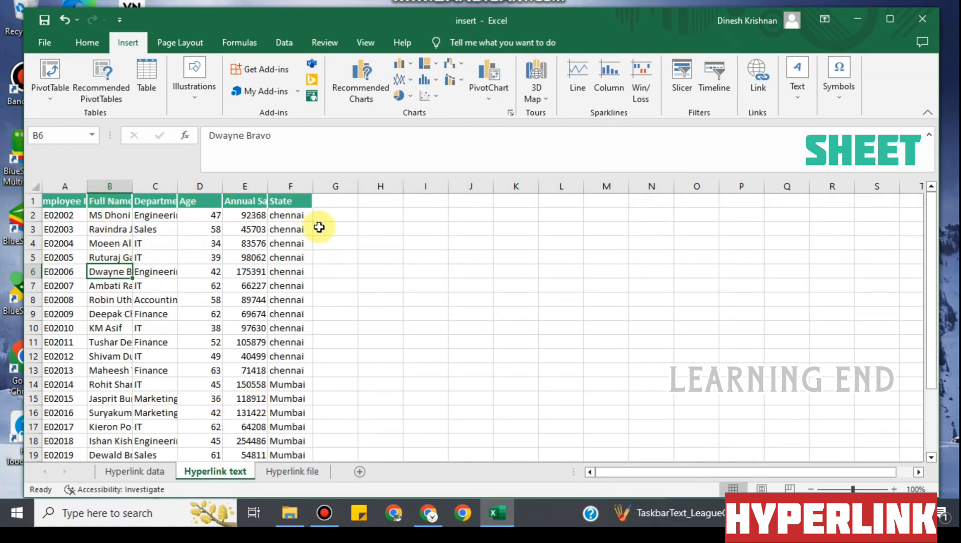
left_click(333, 202)
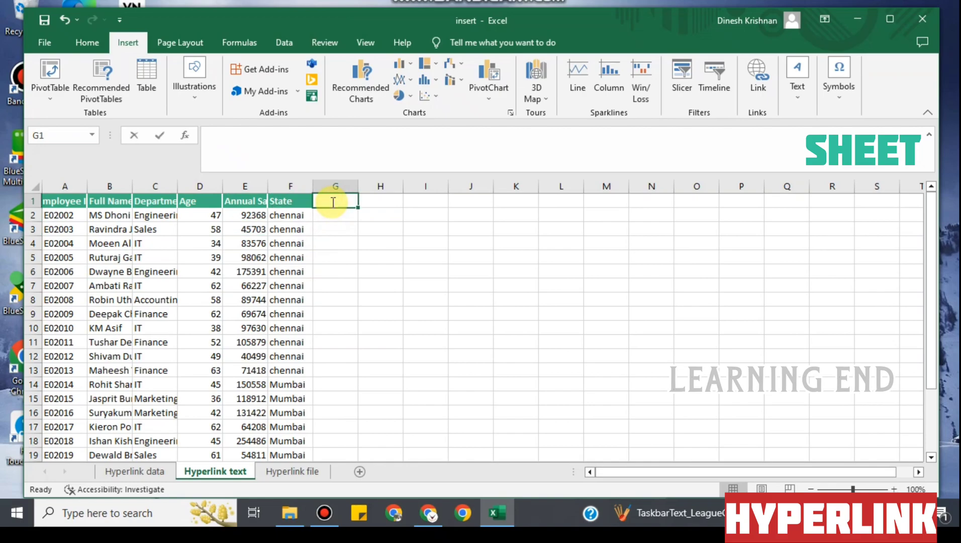
type("home")
key("Return")
Link G1 to the Hyperlink data sheet as a place in this document
left_click(332, 202)
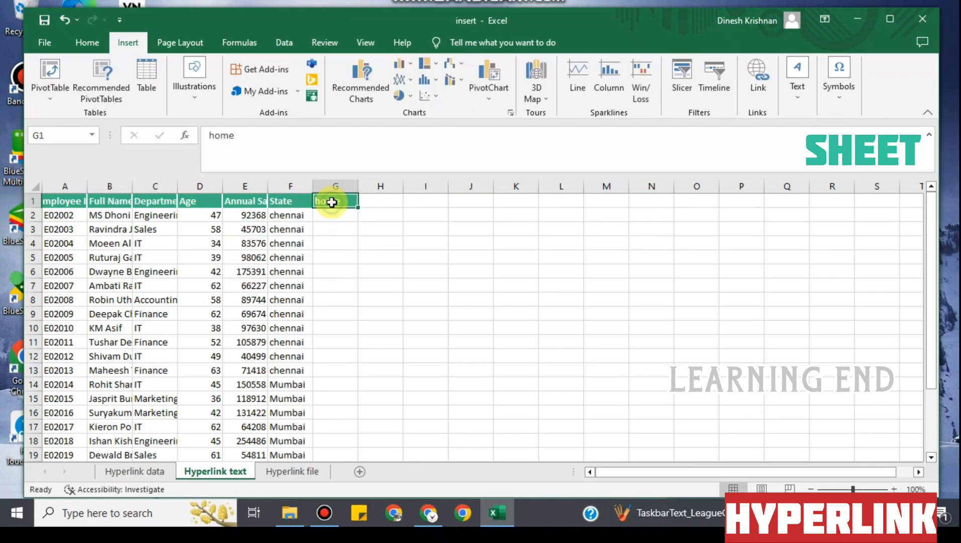
right_click(332, 202)
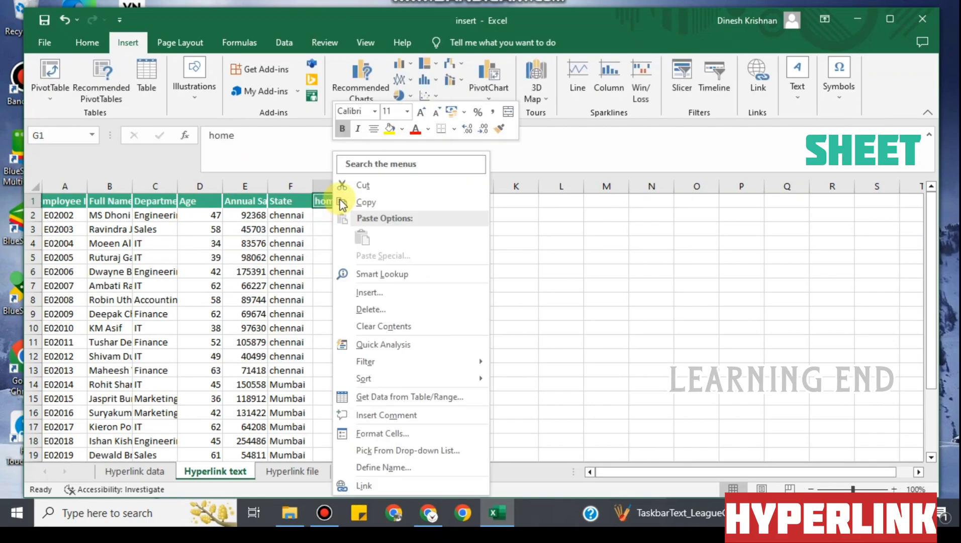
left_click(373, 485)
left_click(269, 370)
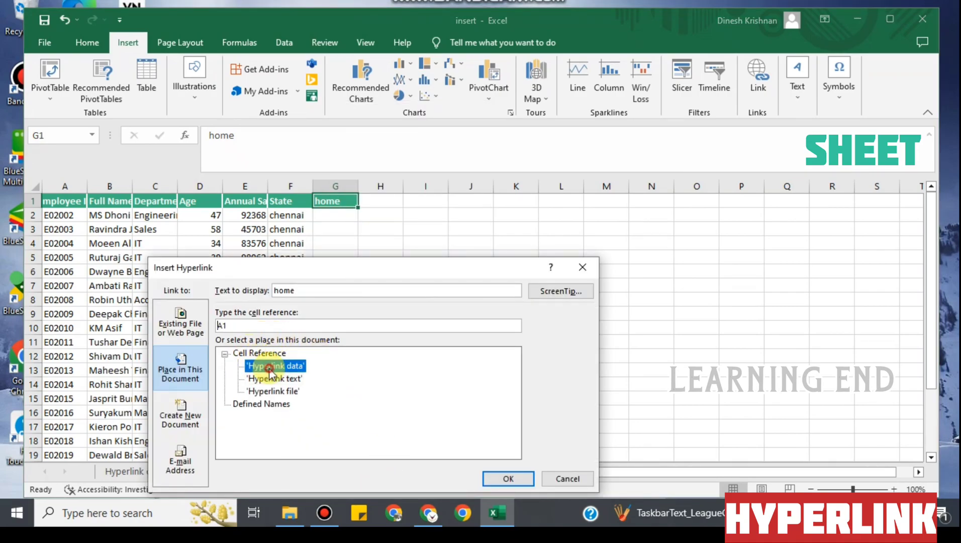
left_click(508, 478)
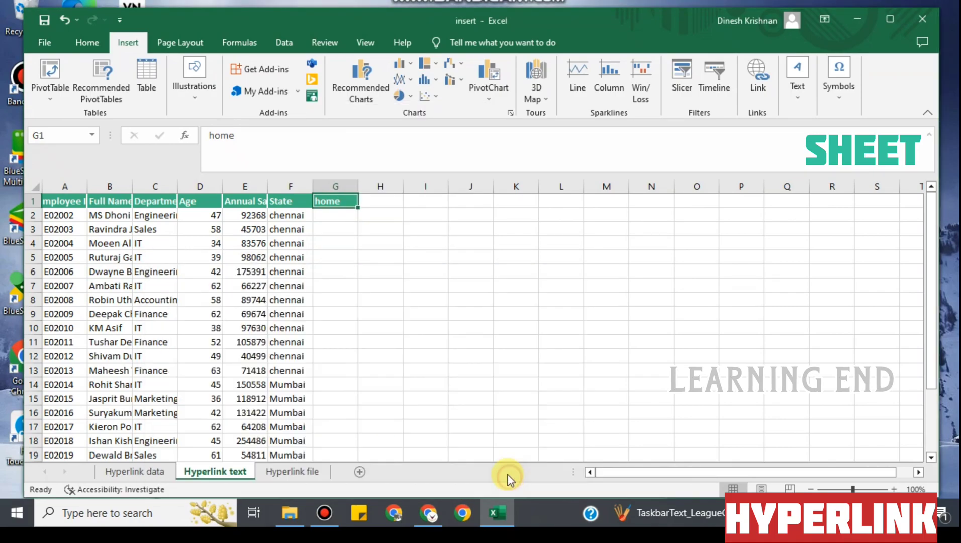
Test the home and file sheet links by following them between the two sheets
left_click(333, 201)
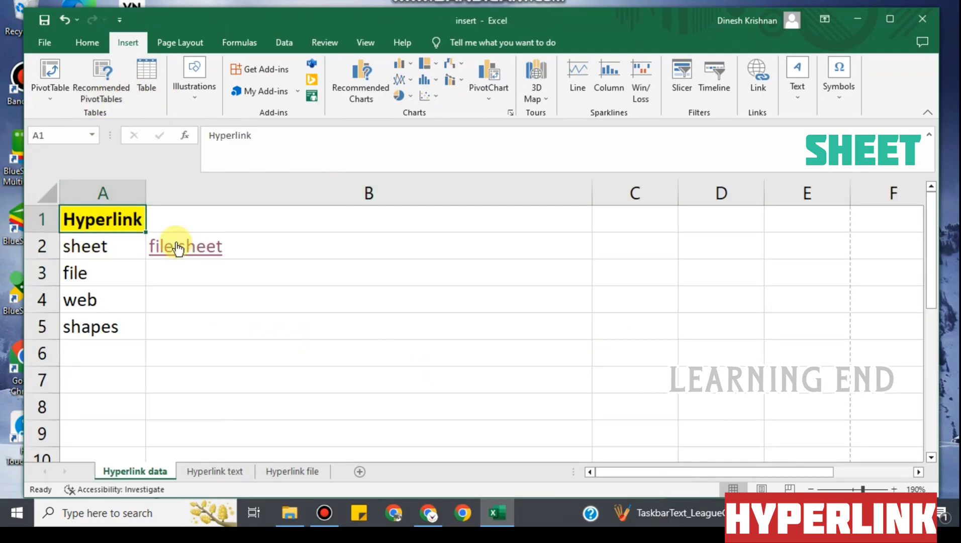
left_click(177, 247)
left_click(336, 197)
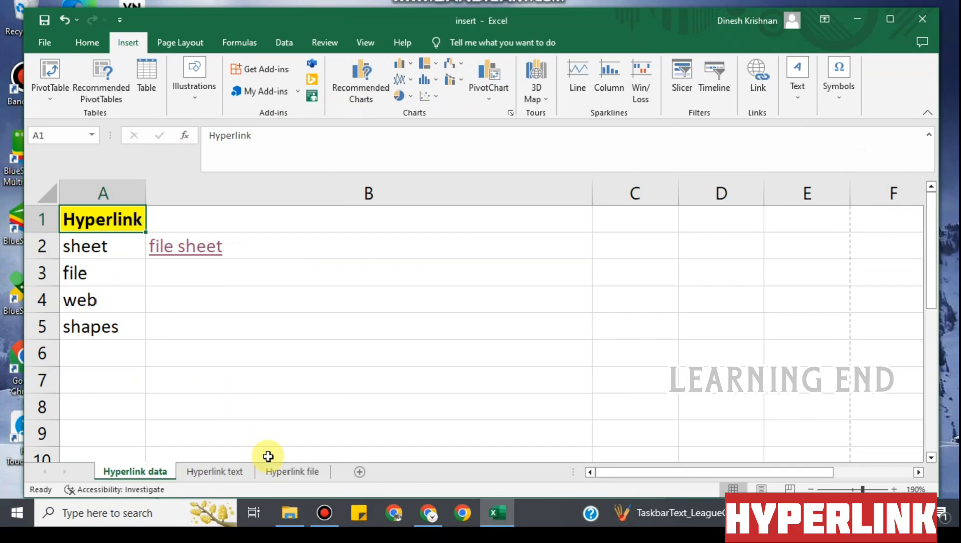
left_click(172, 287)
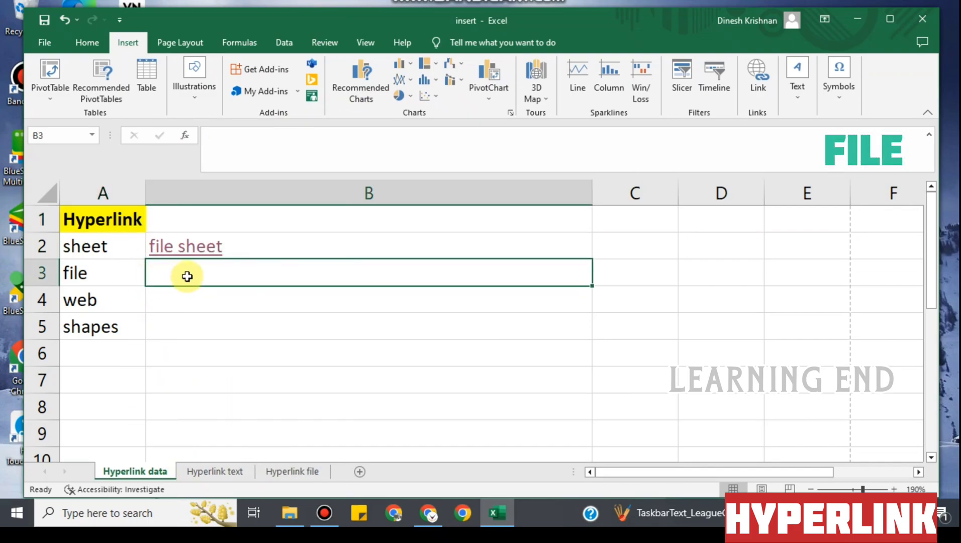
Link B3 to Desktop test.xlsx as an existing file, follow it, then minimize that workbook
right_click(187, 276)
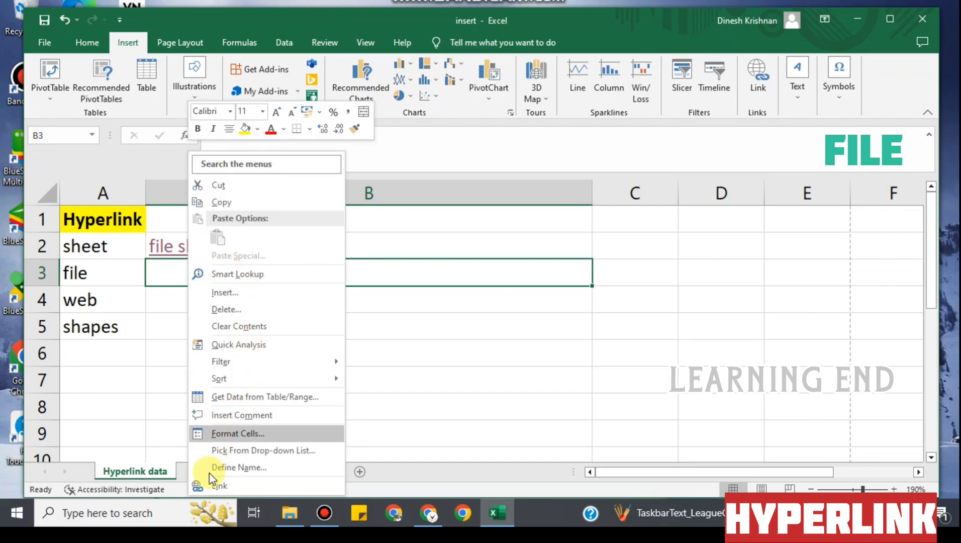
left_click(221, 487)
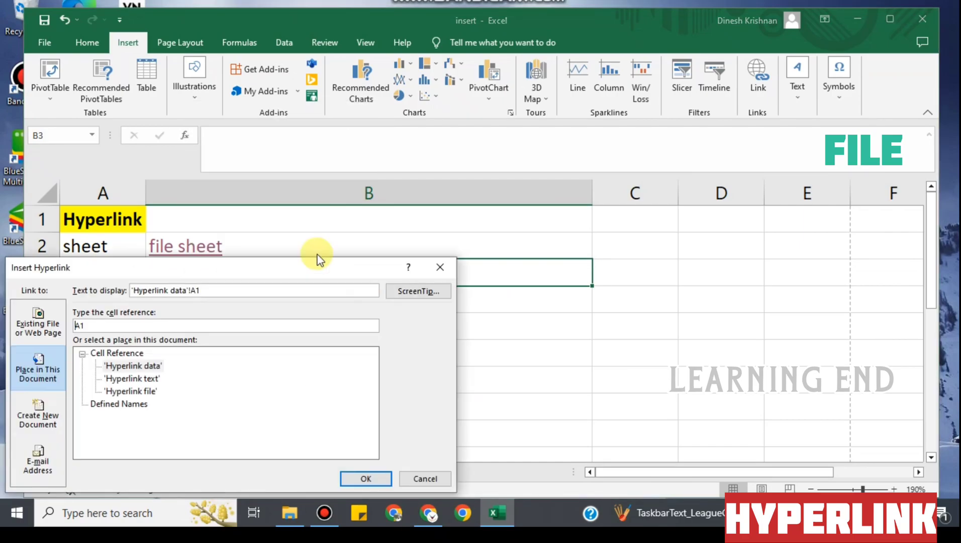
left_click(42, 325)
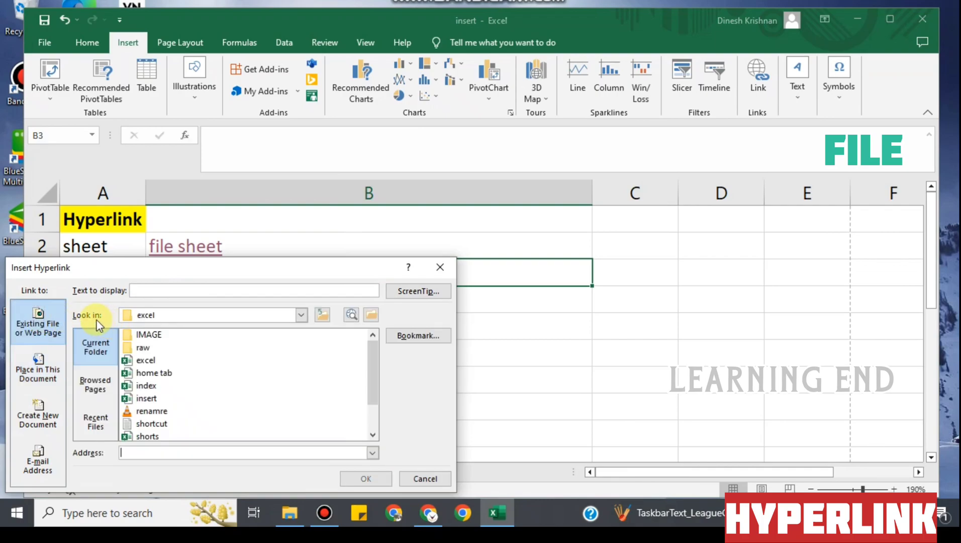
left_click(301, 317)
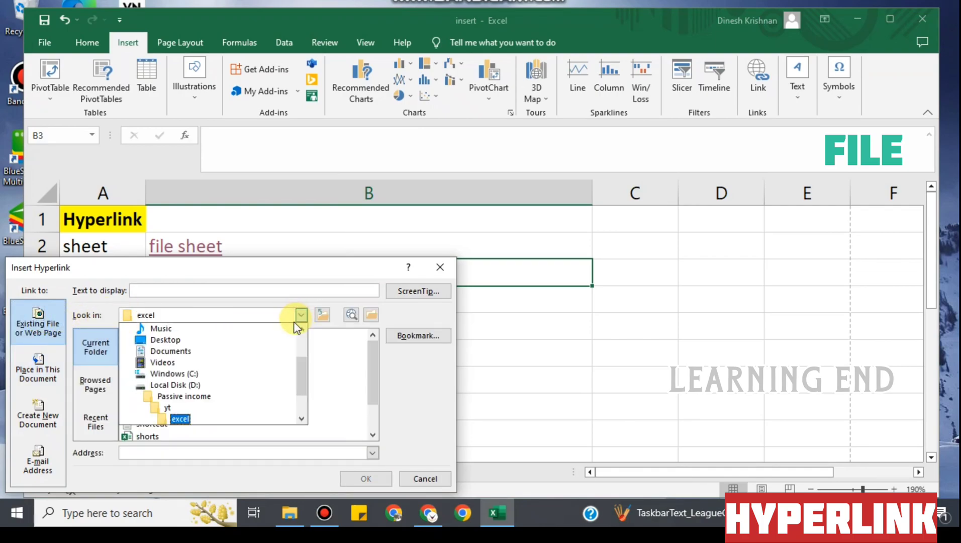
scroll(178, 392, "up", 2)
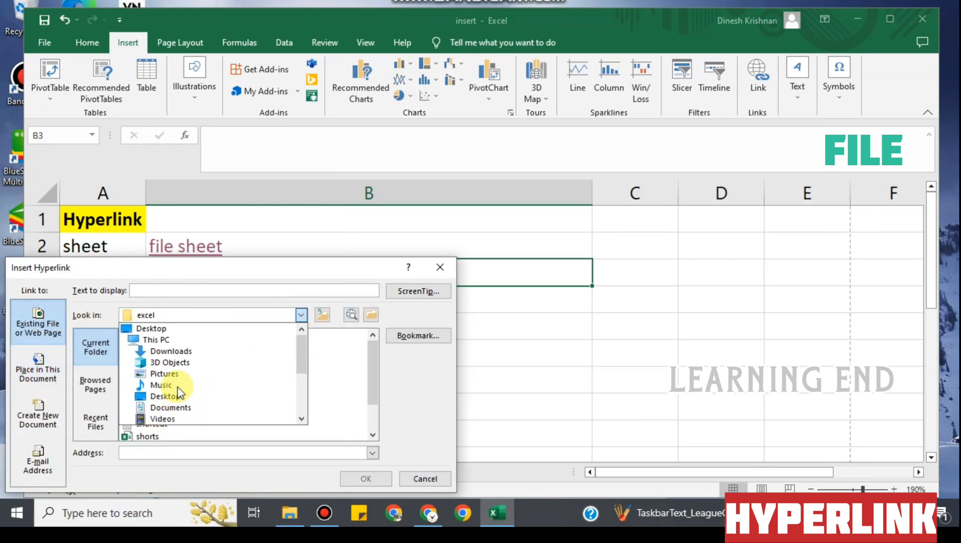
left_click(156, 328)
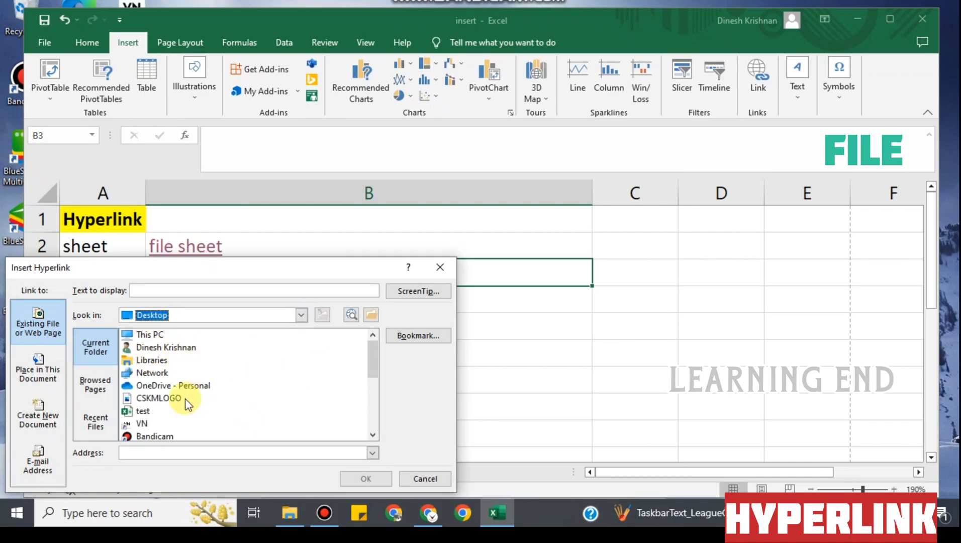
left_click(150, 412)
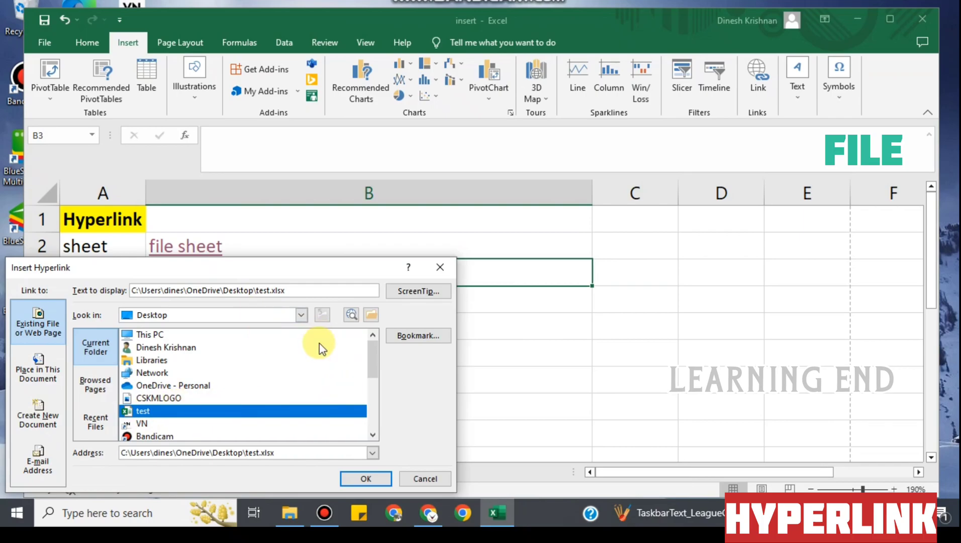
left_click(368, 479)
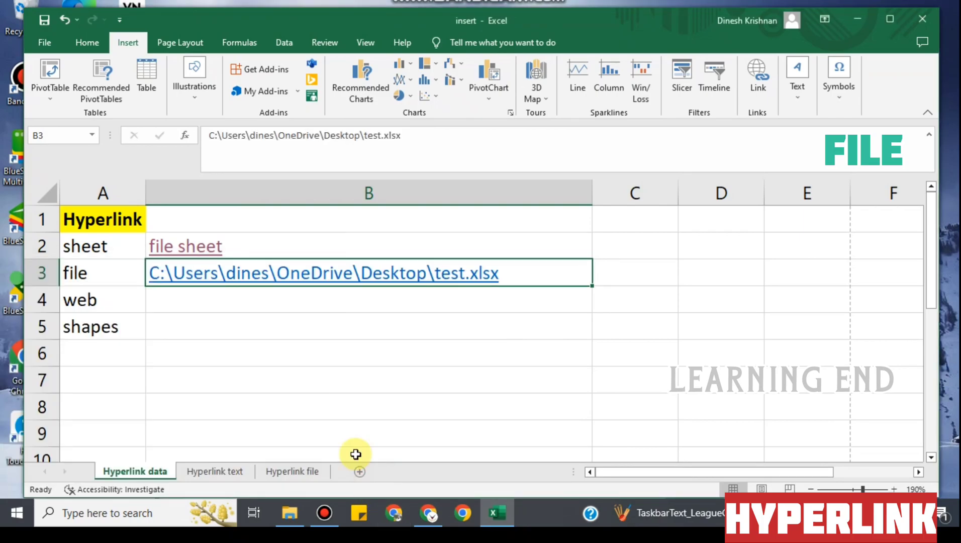
left_click(358, 272)
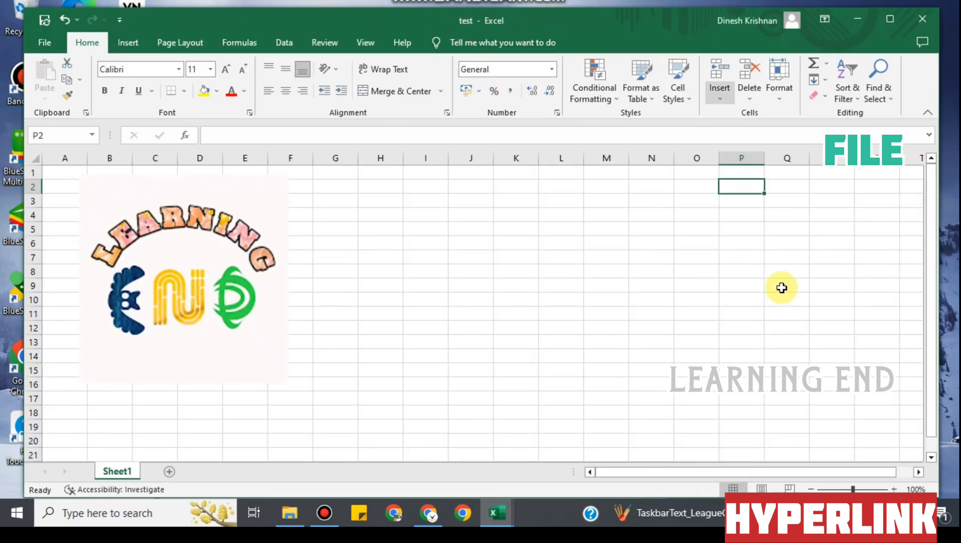
left_click(860, 19)
Enter the label 'pic' in A6 and move to B6
left_click(115, 352)
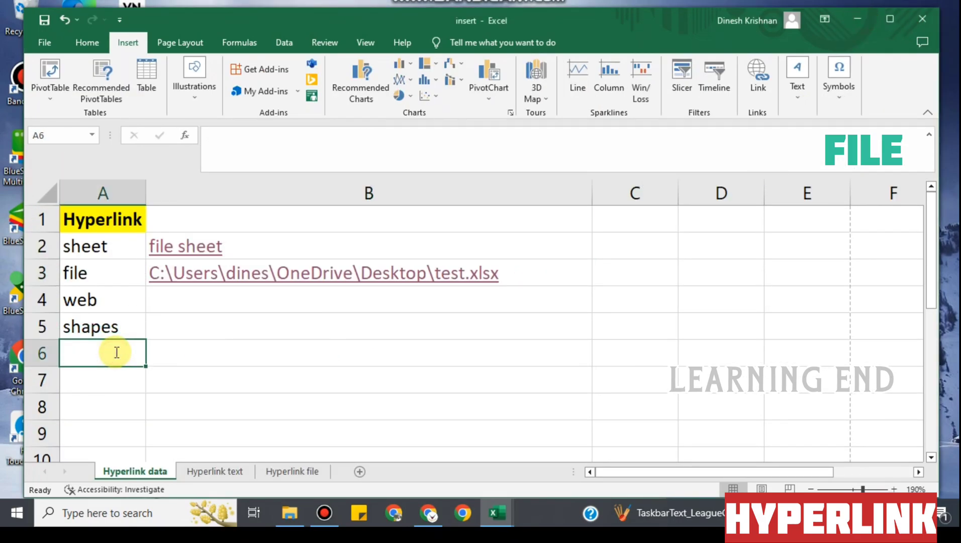
type("pic")
key("ctrl+Return")
key("Right")
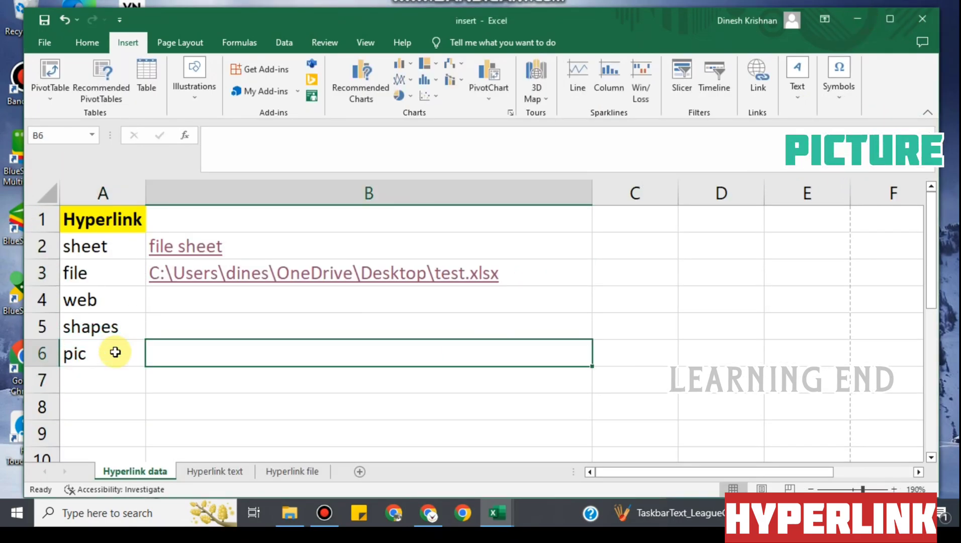
Hyperlink B6 to the CSKMLOGO picture in the Desktop folder
right_click(210, 360)
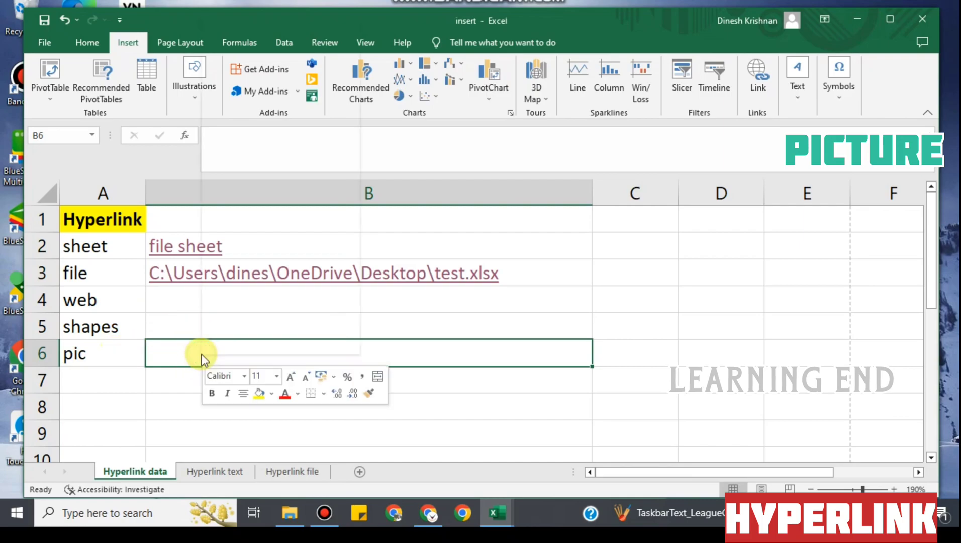
left_click(235, 344)
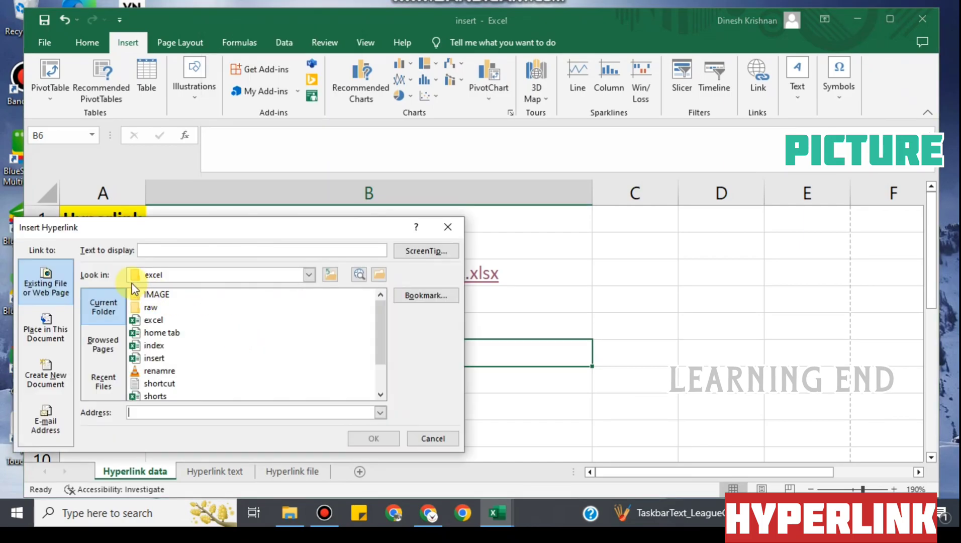
left_click(309, 274)
scroll(191, 310, "up", 2)
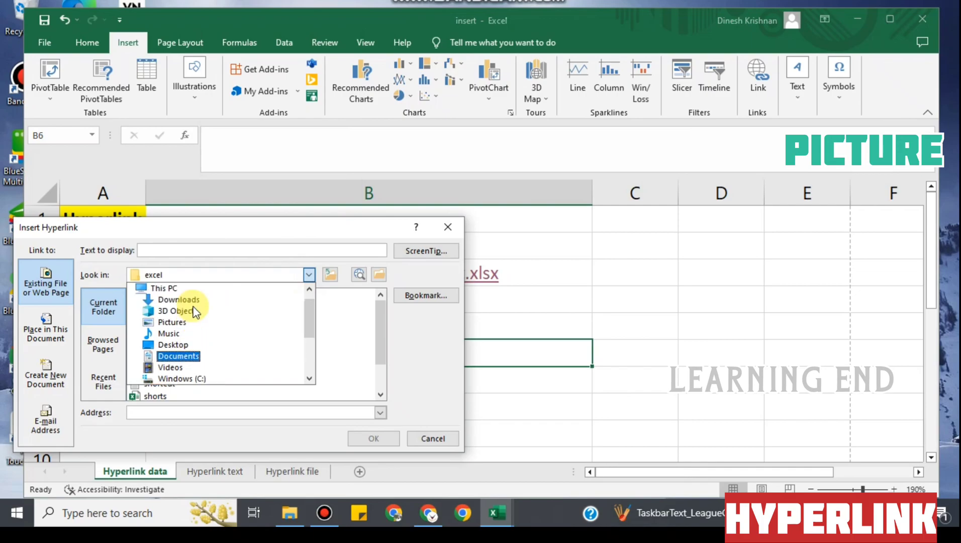
left_click(170, 289)
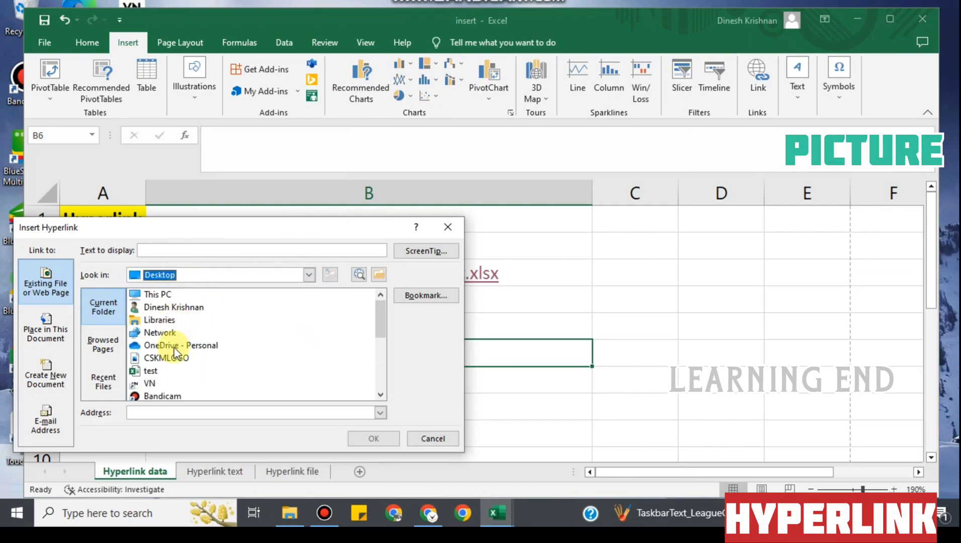
left_click(166, 358)
left_click(373, 438)
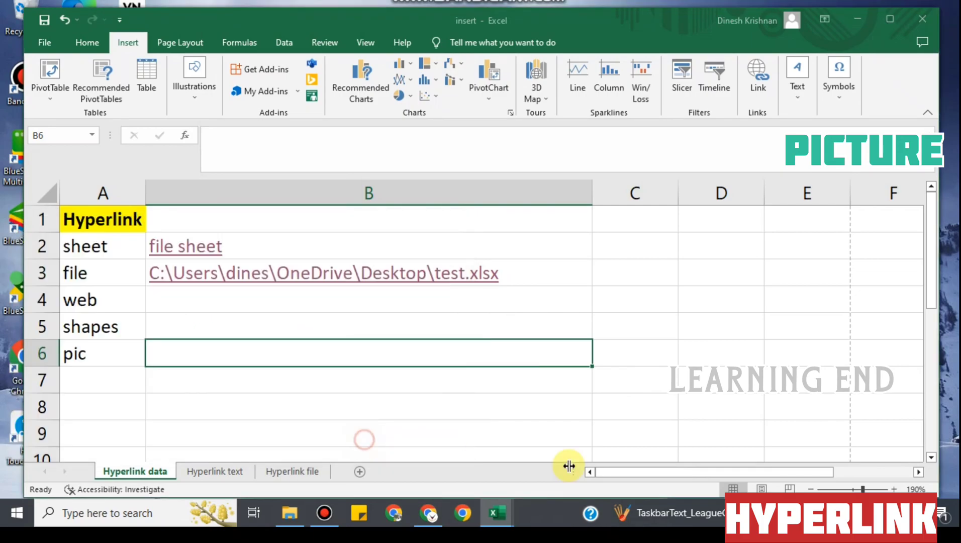
left_click(418, 358)
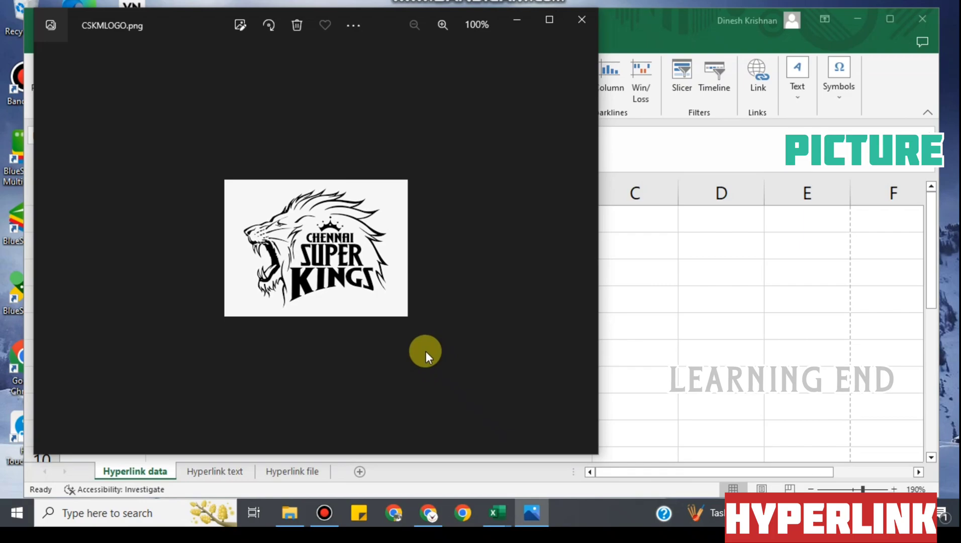
left_click(576, 22)
Edit the B6 picture link so its display text reads 'rta' instead of the file path
right_click(335, 357)
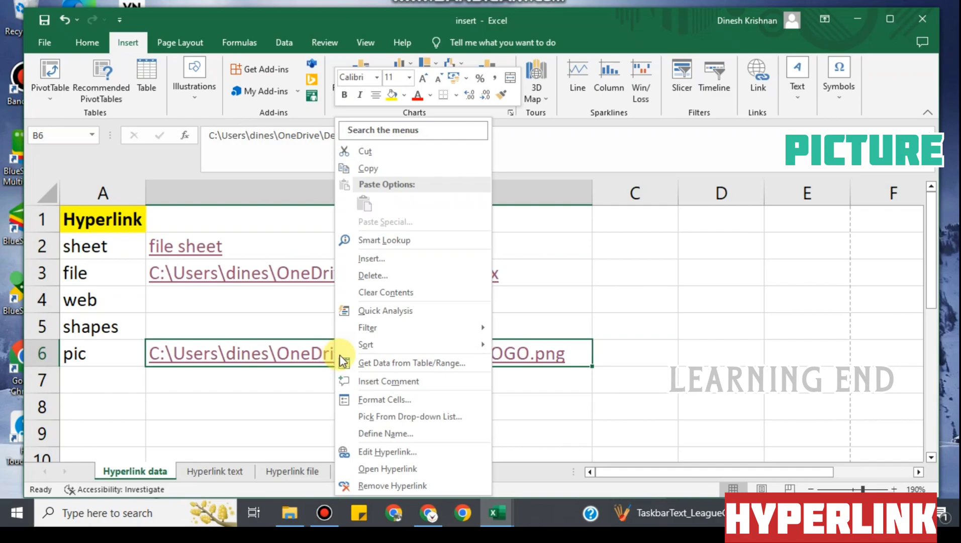
left_click(388, 453)
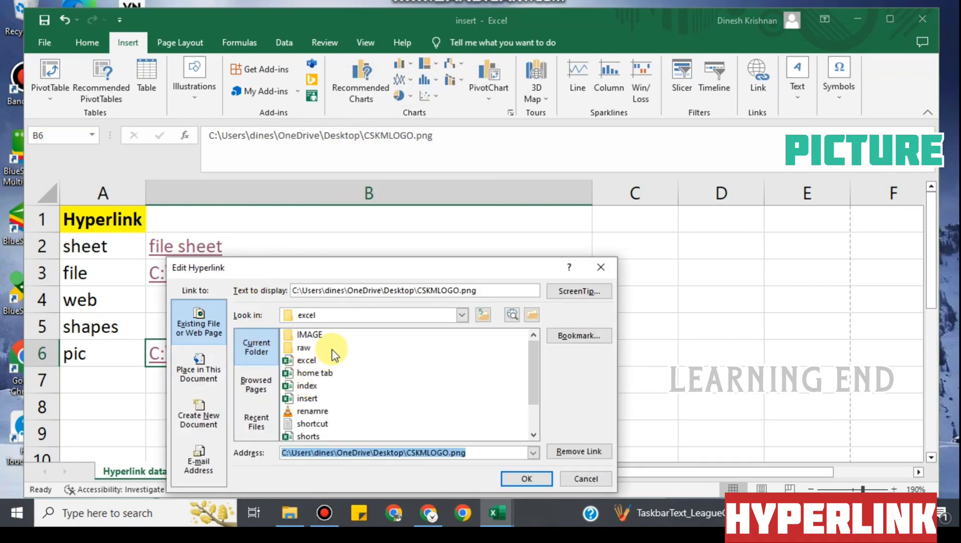
left_click(479, 291)
left_click_drag(479, 291, 175, 269)
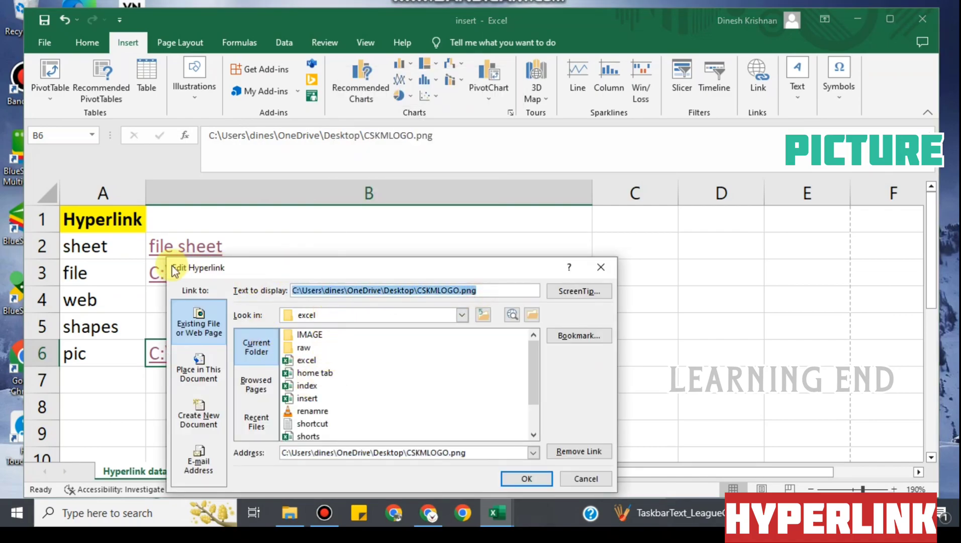
type("rta")
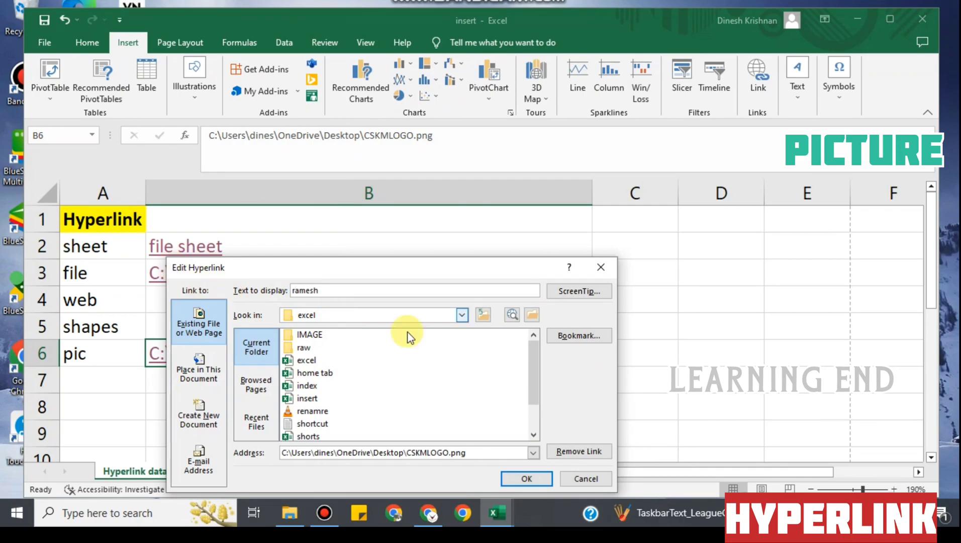
left_click(526, 479)
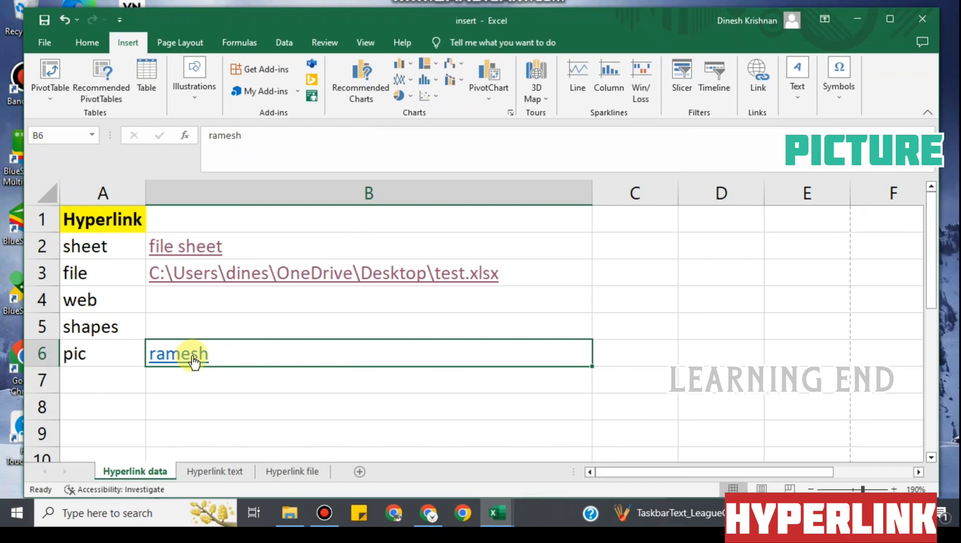
mouse_move(193, 356)
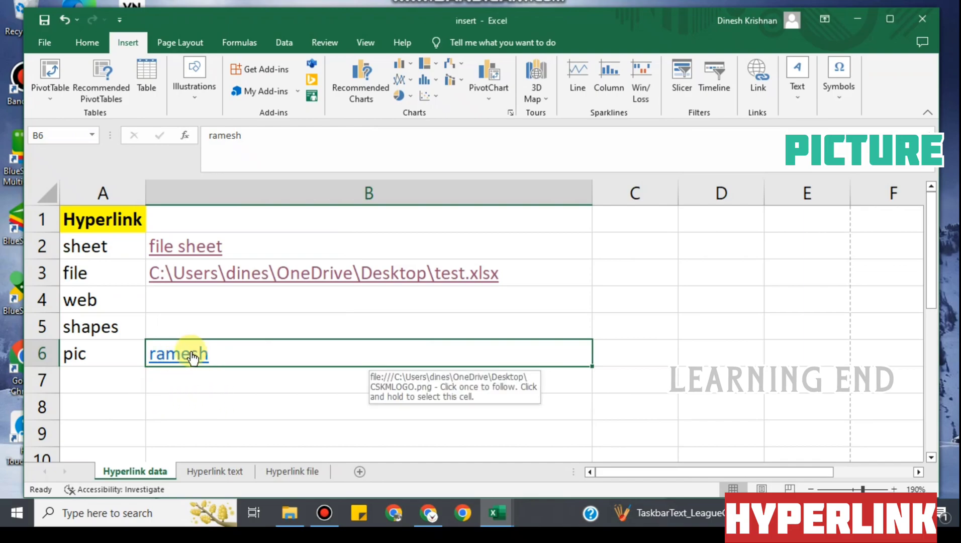
left_click(220, 409)
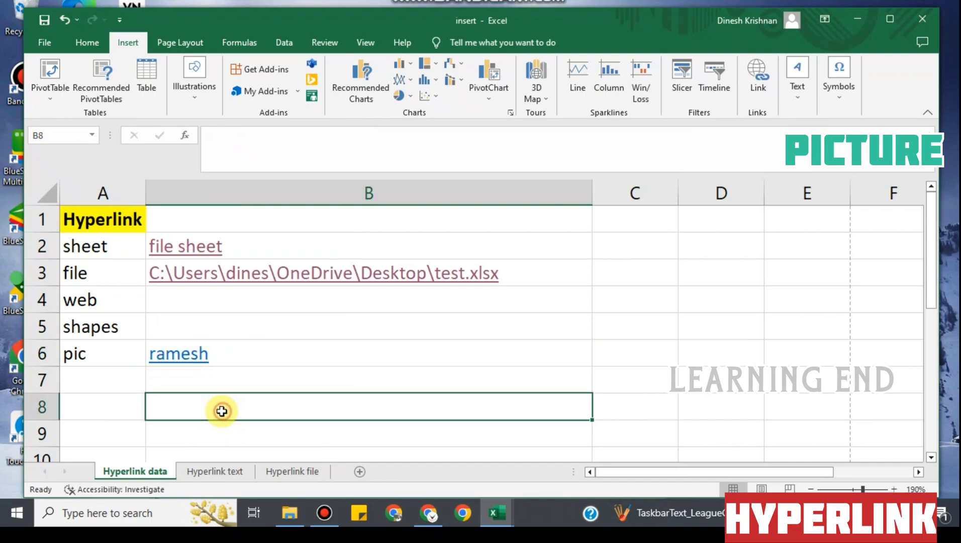
left_click(96, 298)
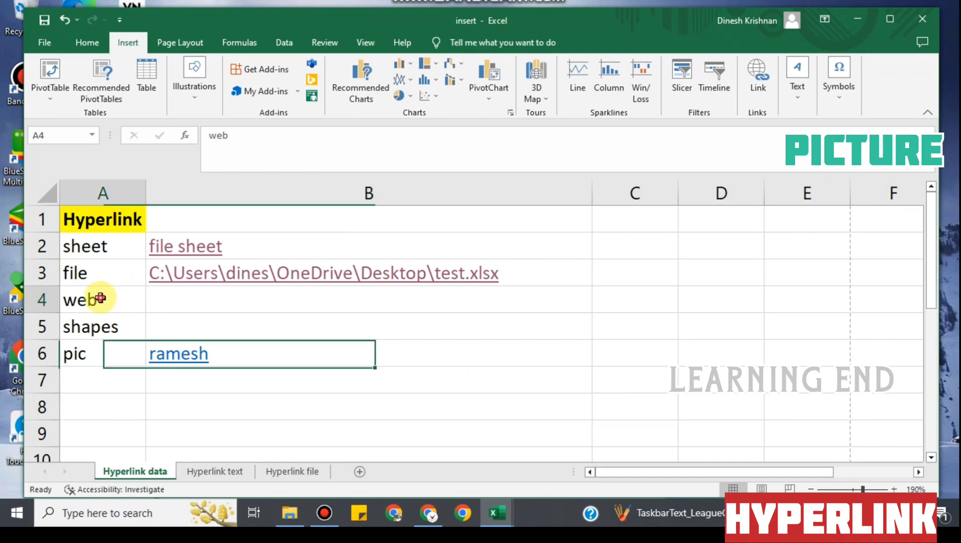
left_click(177, 299)
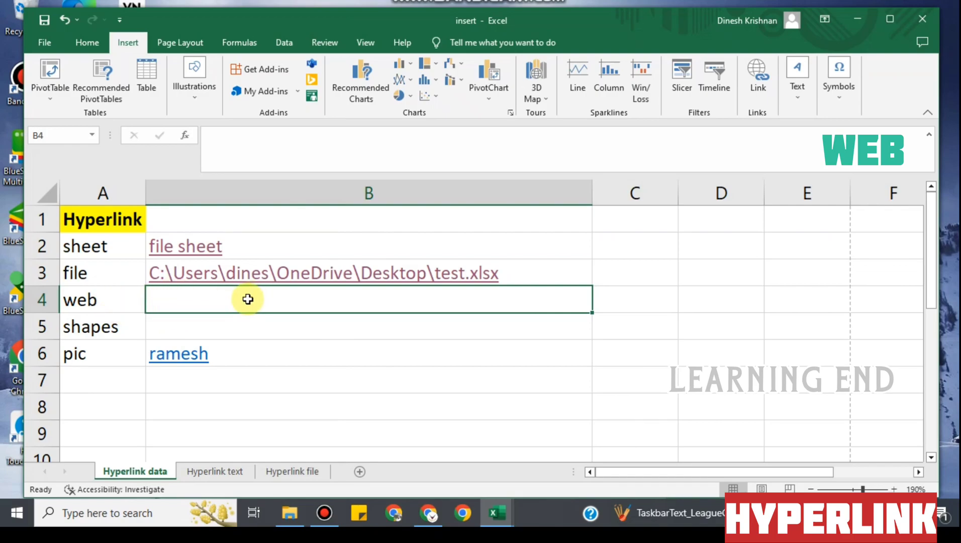
left_click(758, 75)
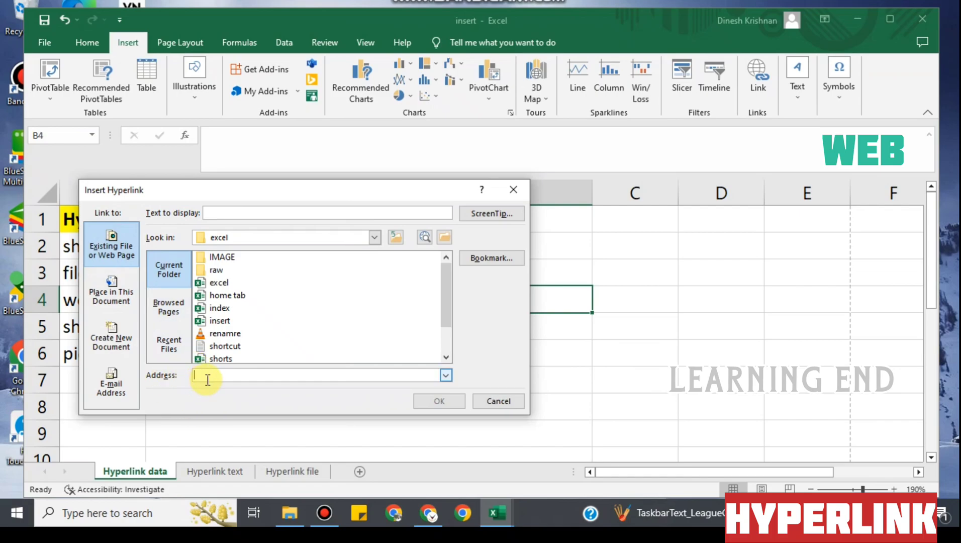
type("www.google.com")
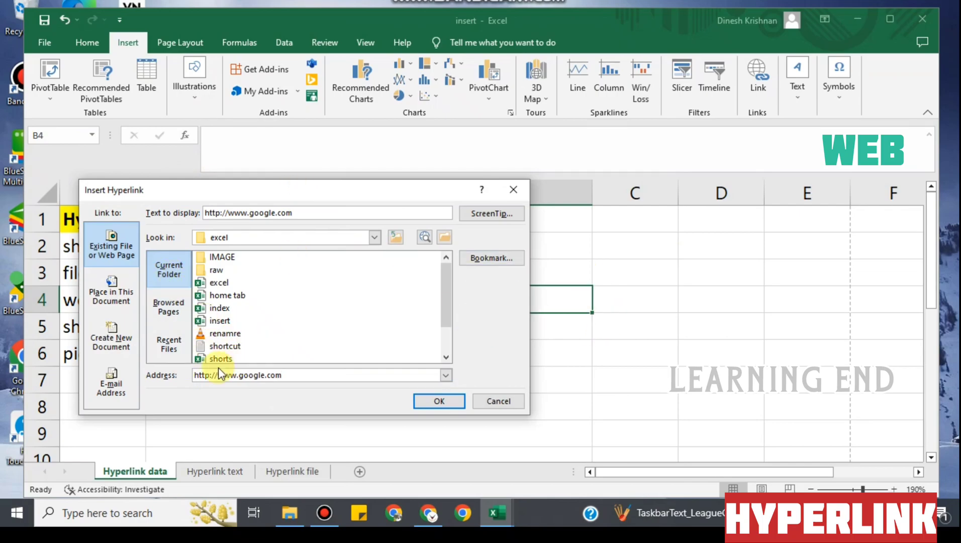
left_click(436, 402)
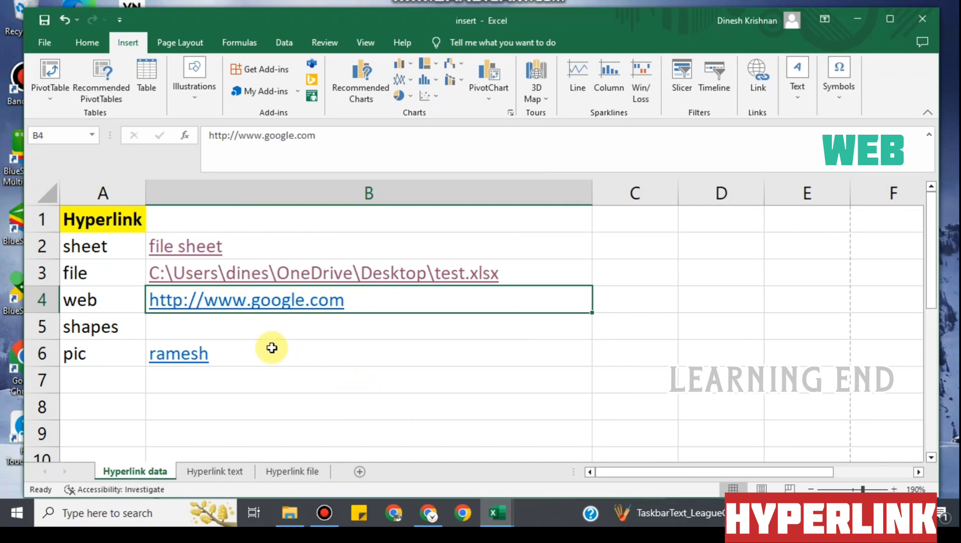
left_click(361, 358)
left_click(312, 431)
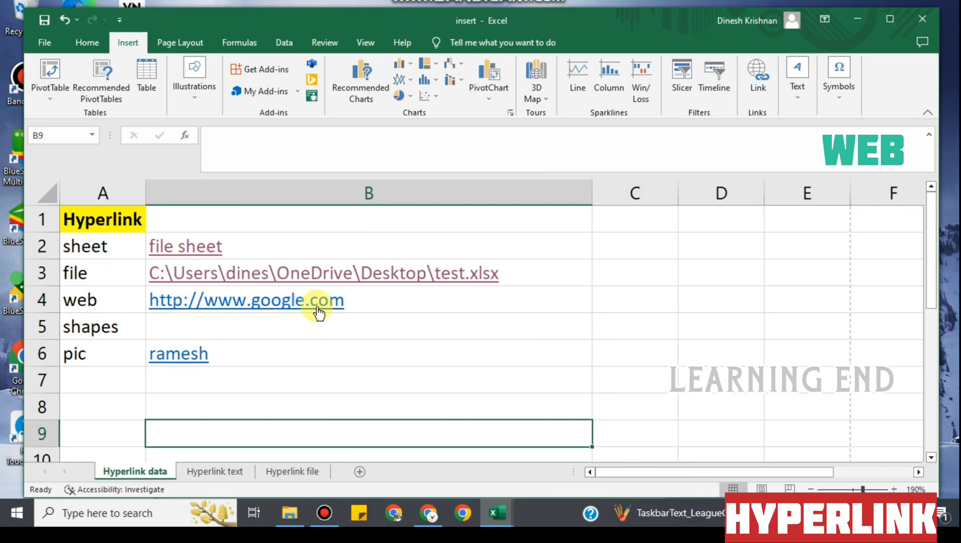
Follow B4's google.com link into Microsoft Edge, then minimize the Edge window
left_click(317, 307)
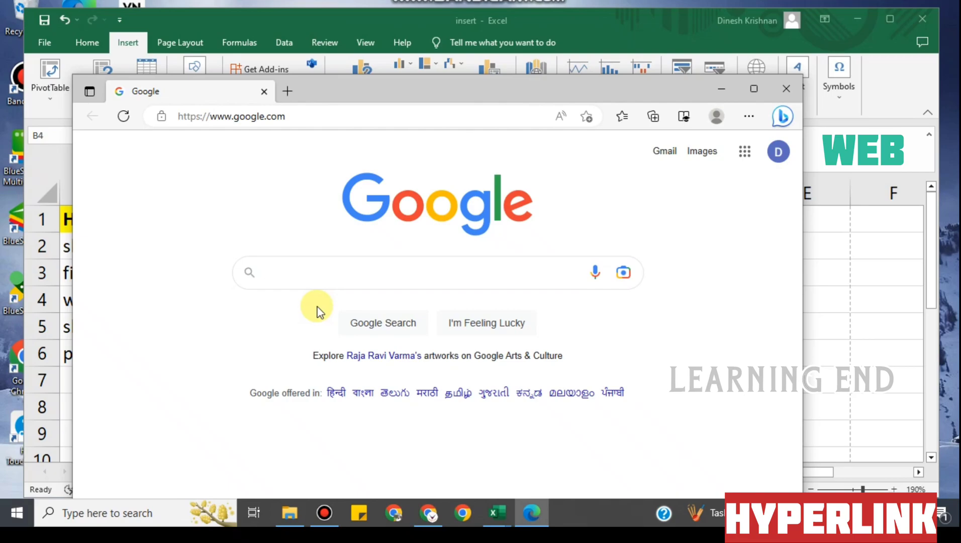
left_click(722, 90)
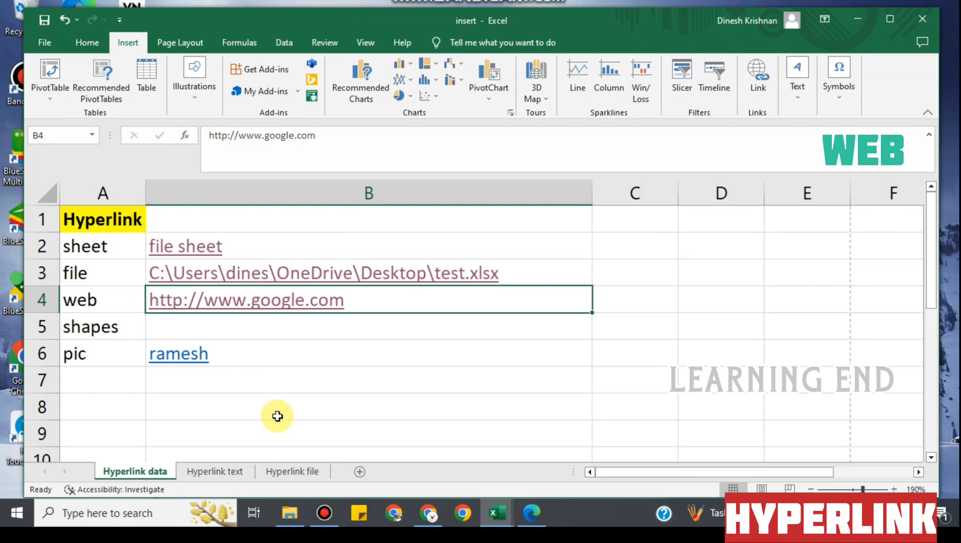
Insert a Line Arrow shape from the Shapes gallery, drawn inside cell B5
left_click(108, 324)
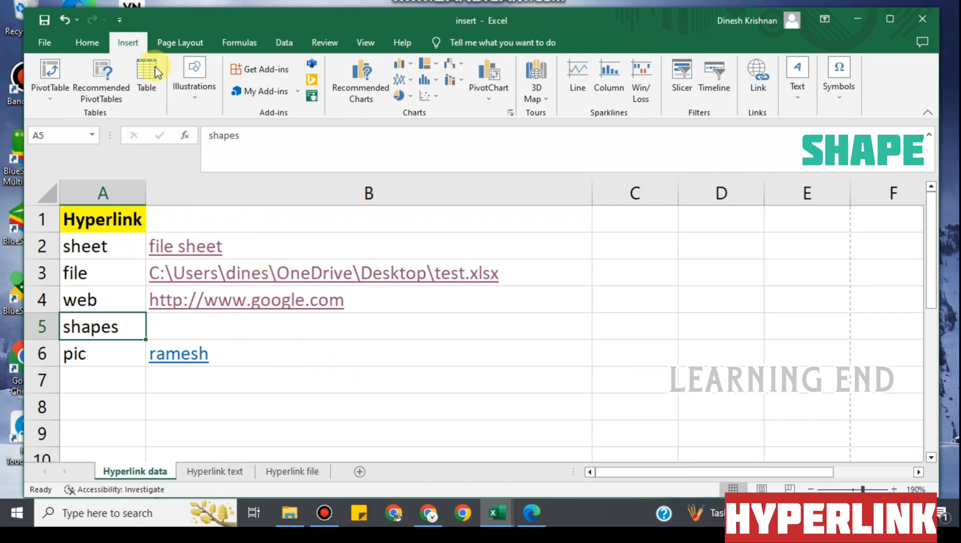
left_click(195, 96)
left_click(220, 163)
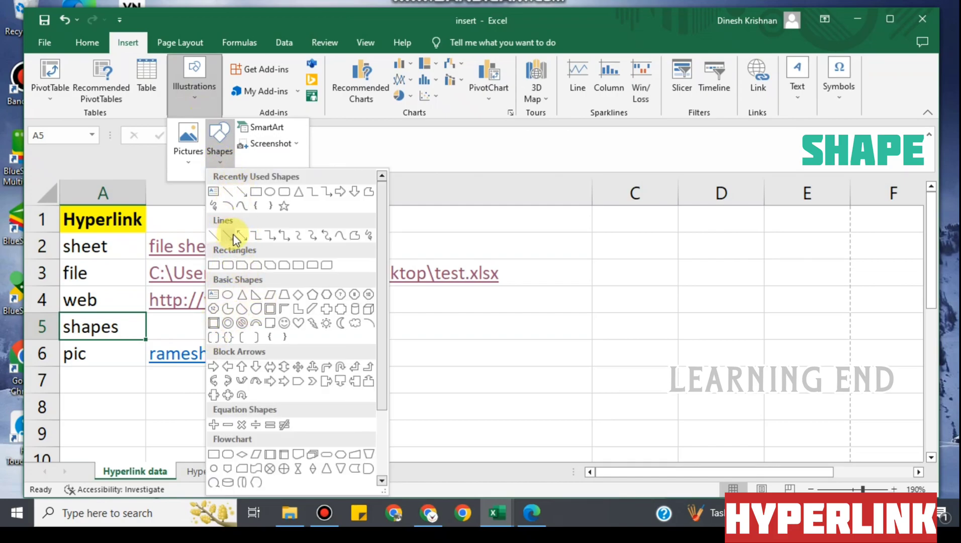
left_click(230, 237)
left_click_drag(205, 315, 251, 332)
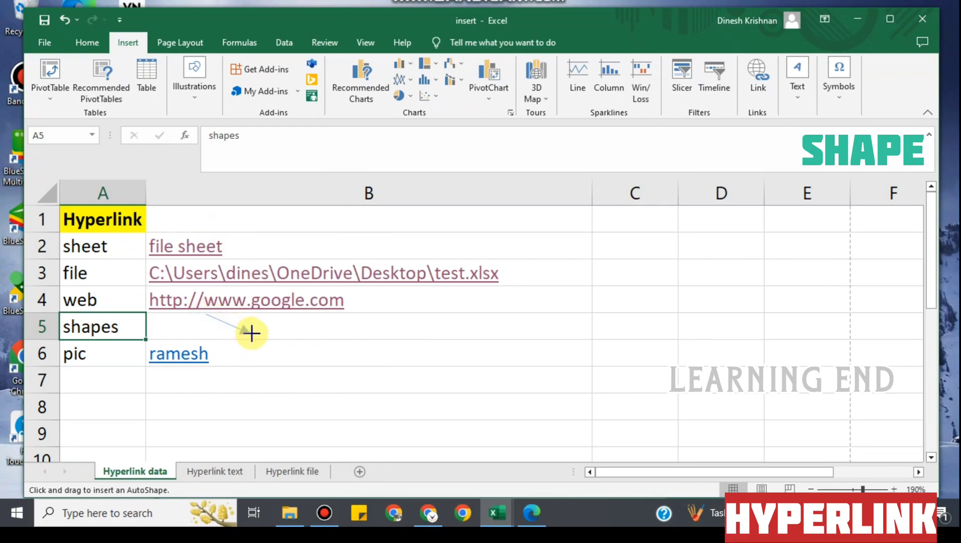
left_click(232, 328)
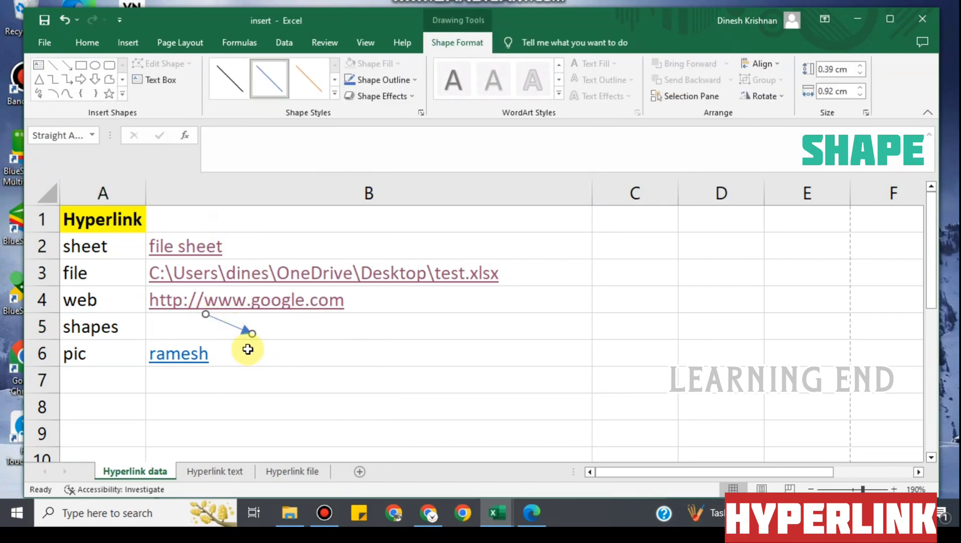
Hyperlink the B5 arrow to cell A1 of the 'Hyperlink file' sheet
left_click(318, 372)
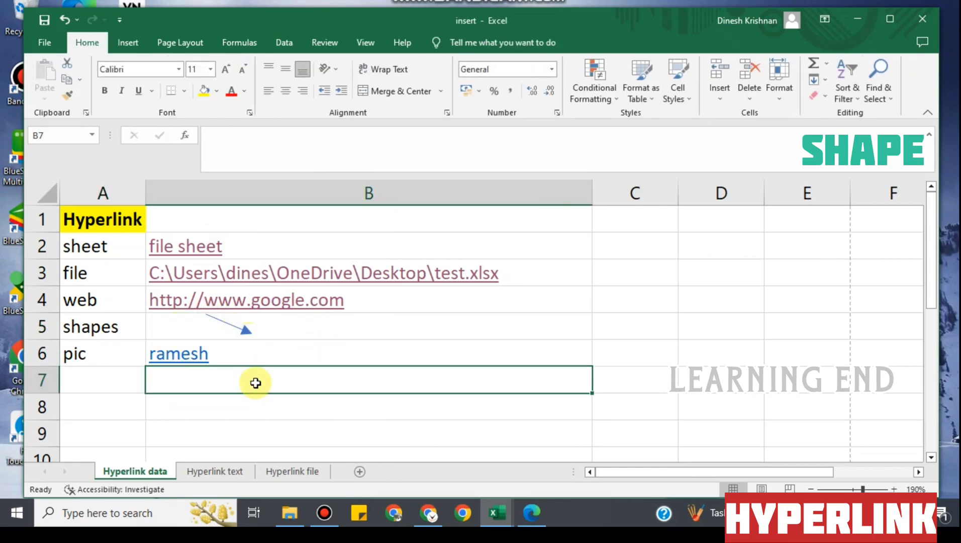
left_click(229, 325)
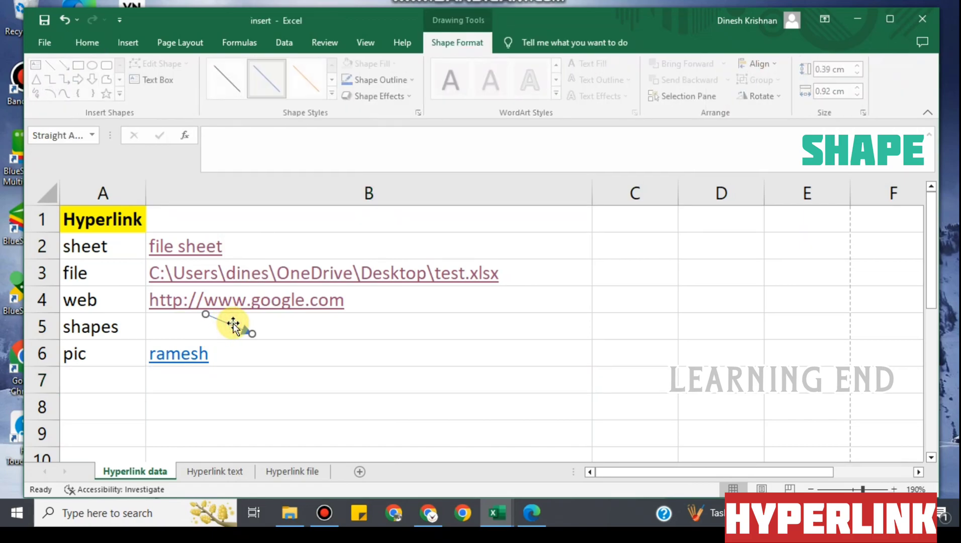
right_click(236, 325)
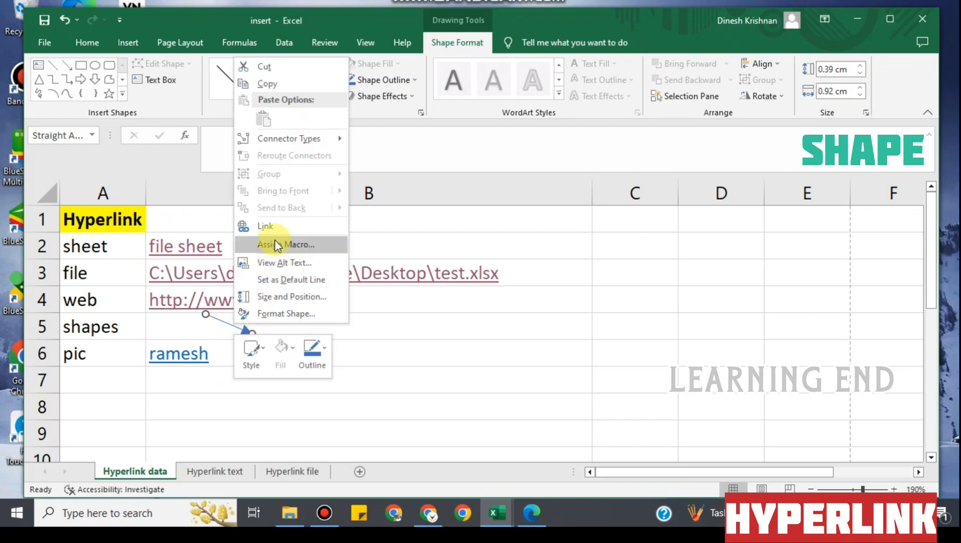
left_click(269, 226)
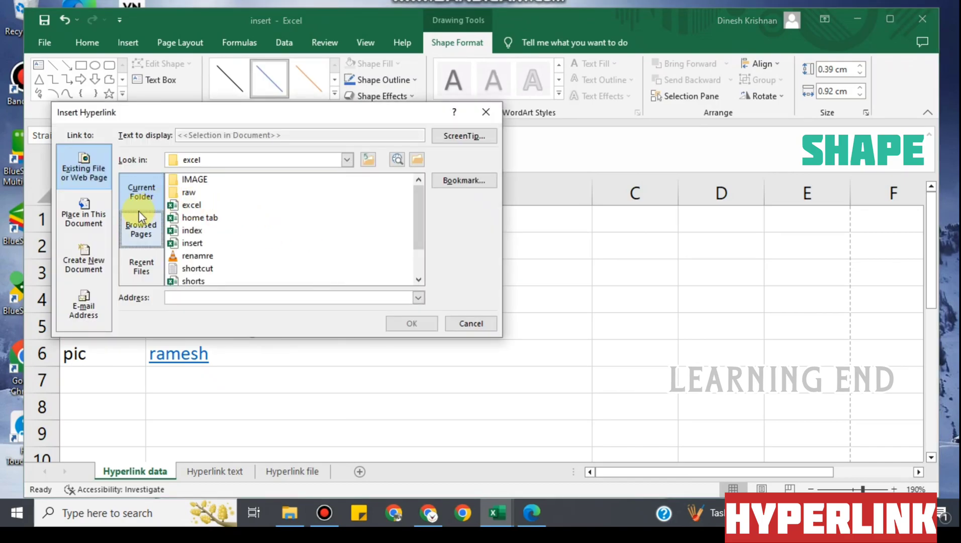
left_click(80, 214)
left_click(176, 236)
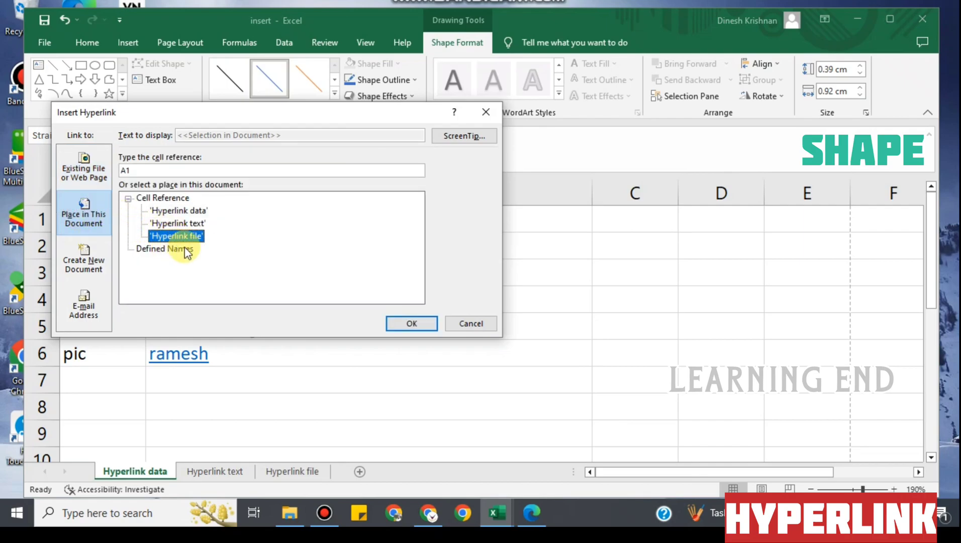
left_click(411, 323)
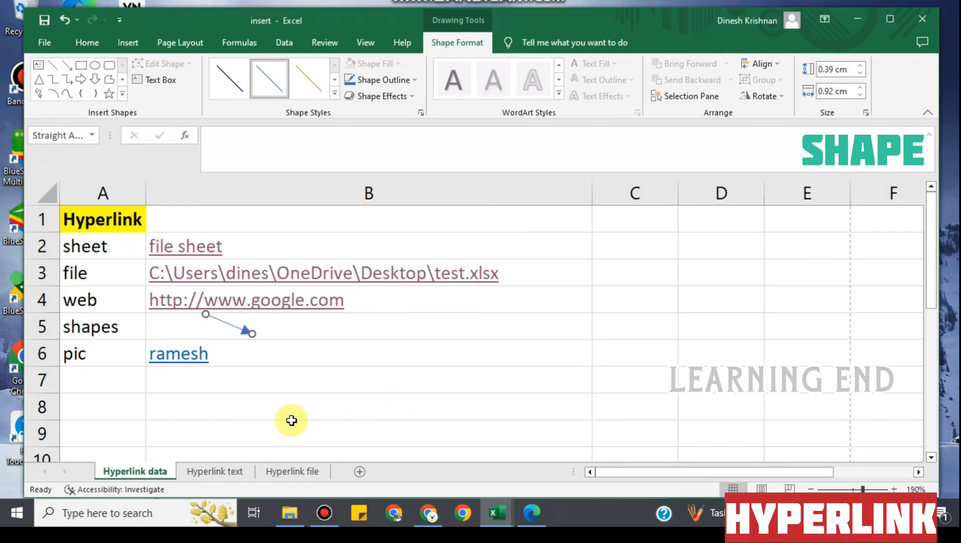
left_click(260, 424)
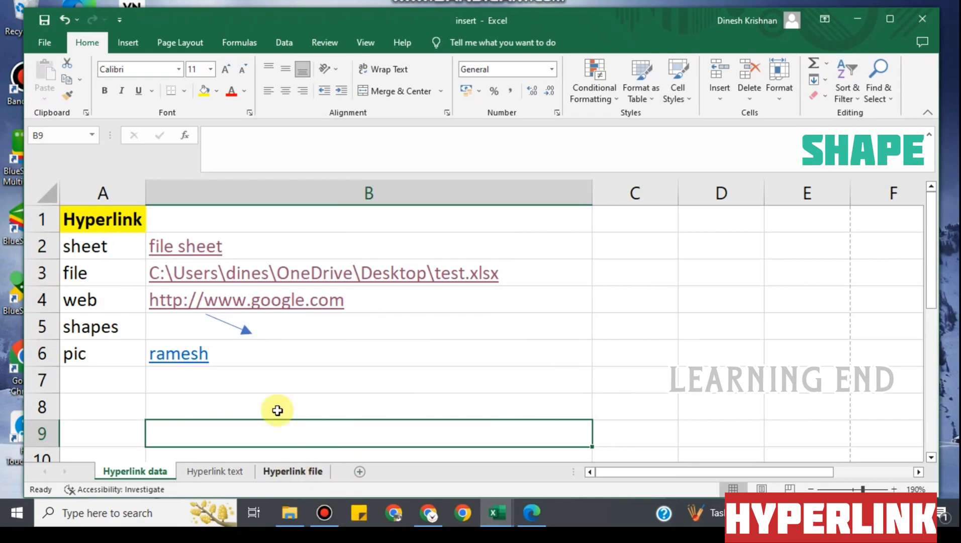
left_click(239, 325)
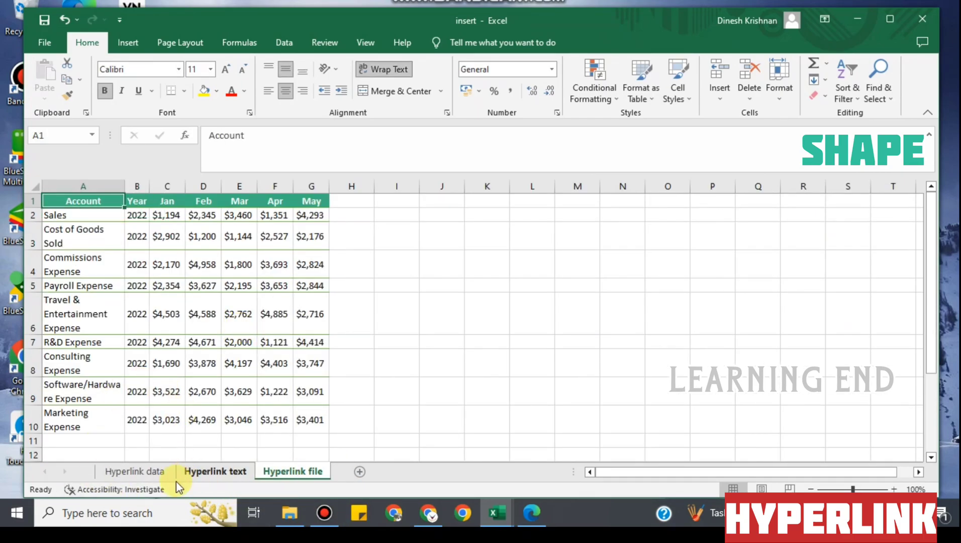
left_click(133, 471)
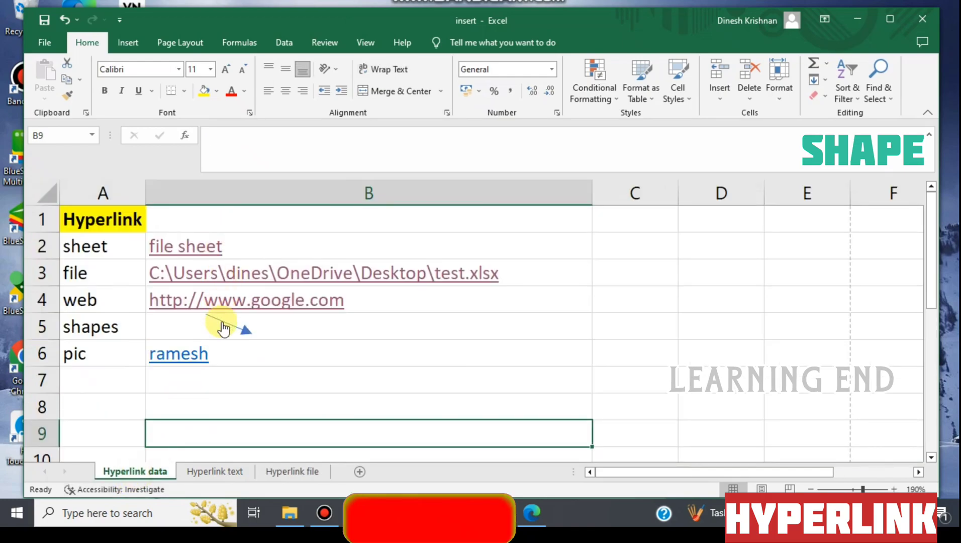